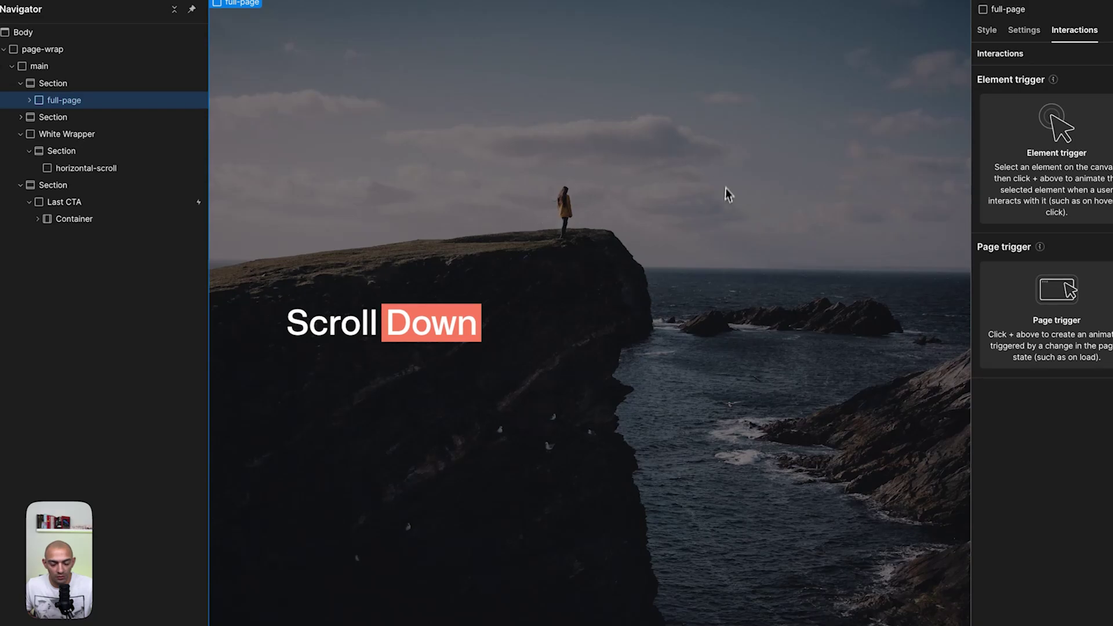
Step: Insert a div block inside the empty horizontal-scroll element in the White Wrapper section
scroll(724, 197, "down", 15)
left_click(737, 171)
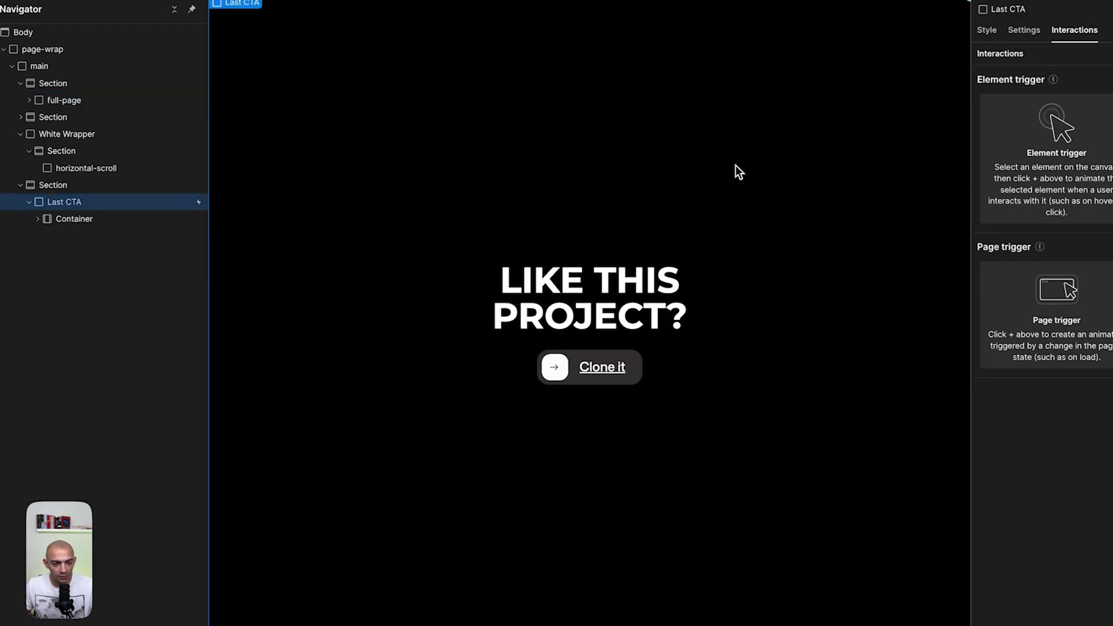
scroll(735, 168, "up", 6)
left_click(549, 442)
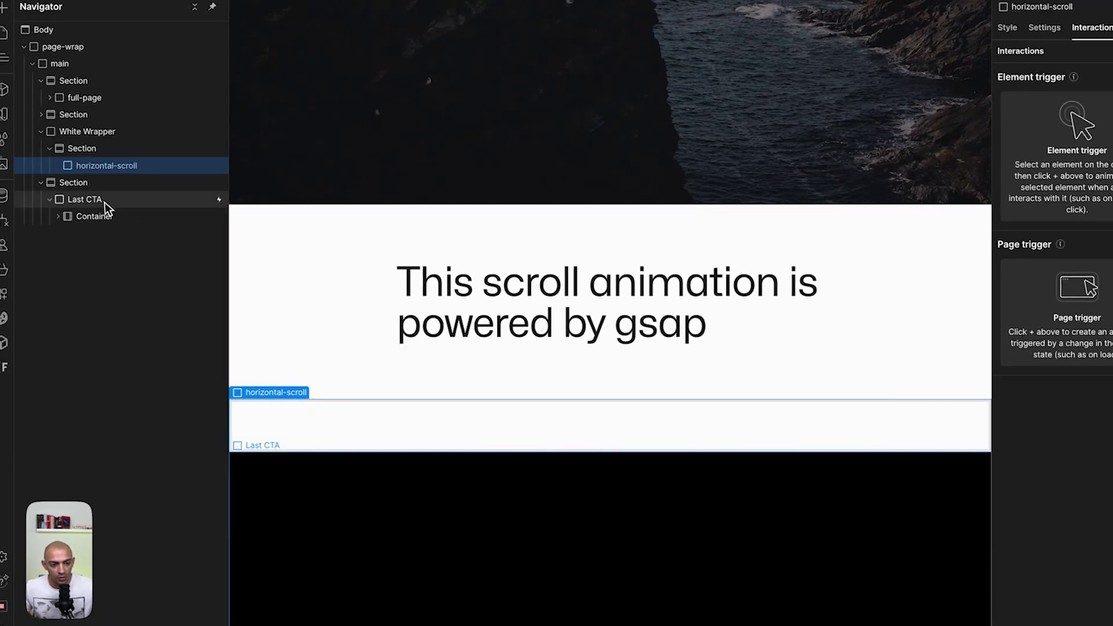
left_click(100, 153)
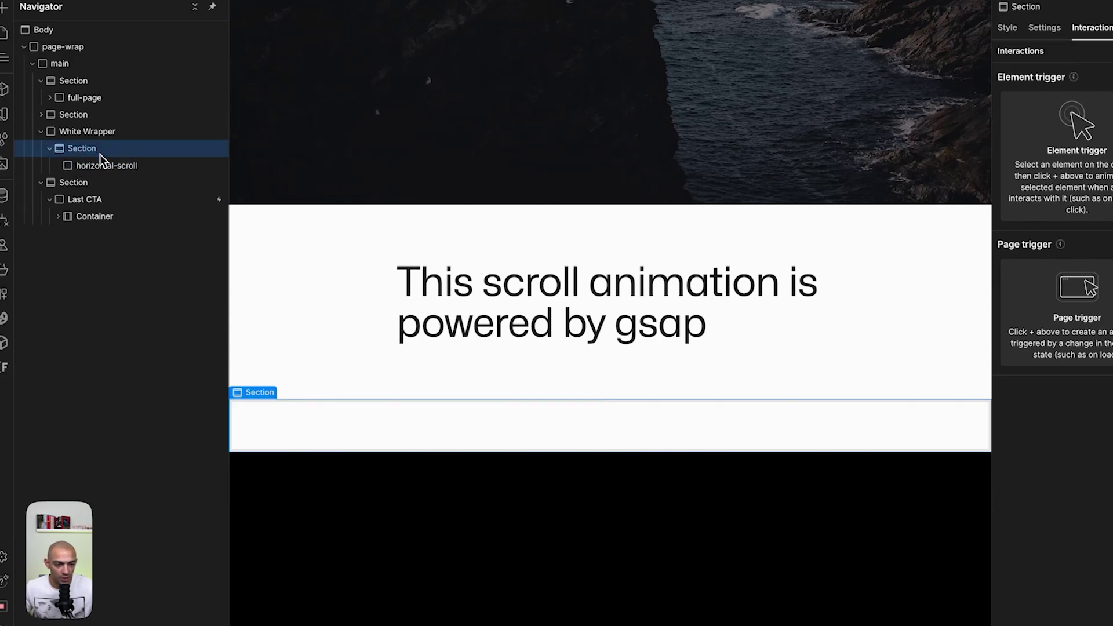
scroll(505, 435, "down", 5)
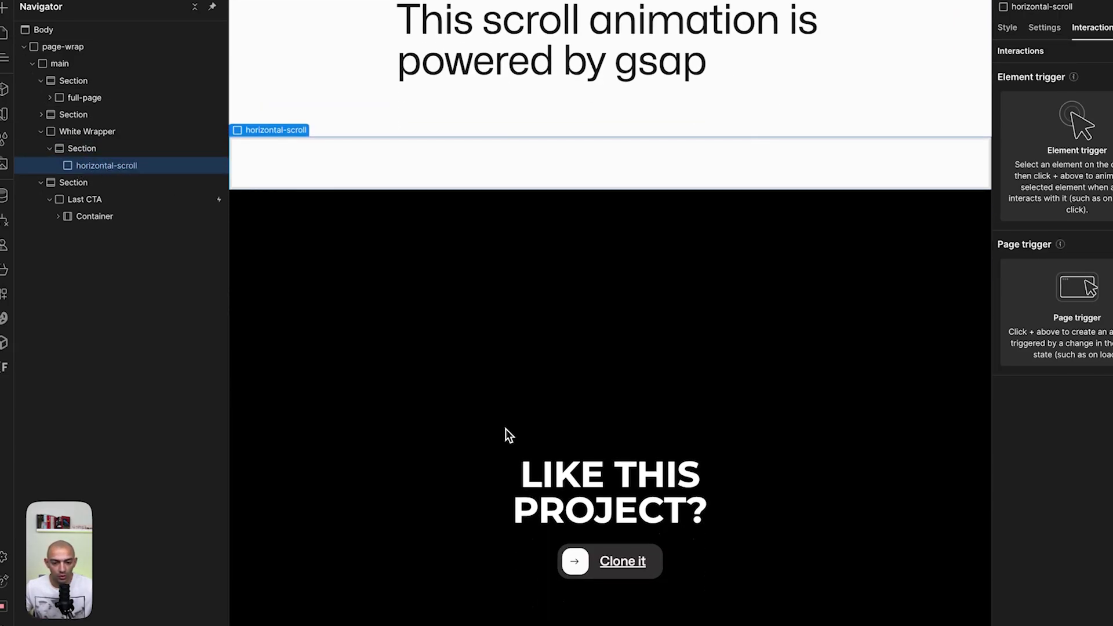
key("a")
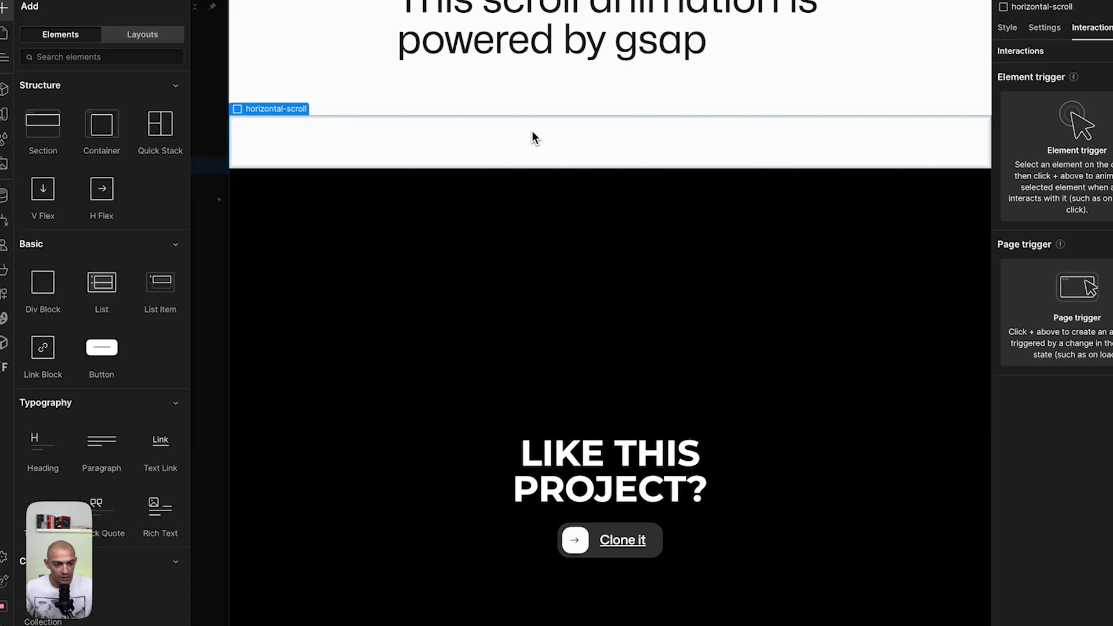
left_click(60, 313)
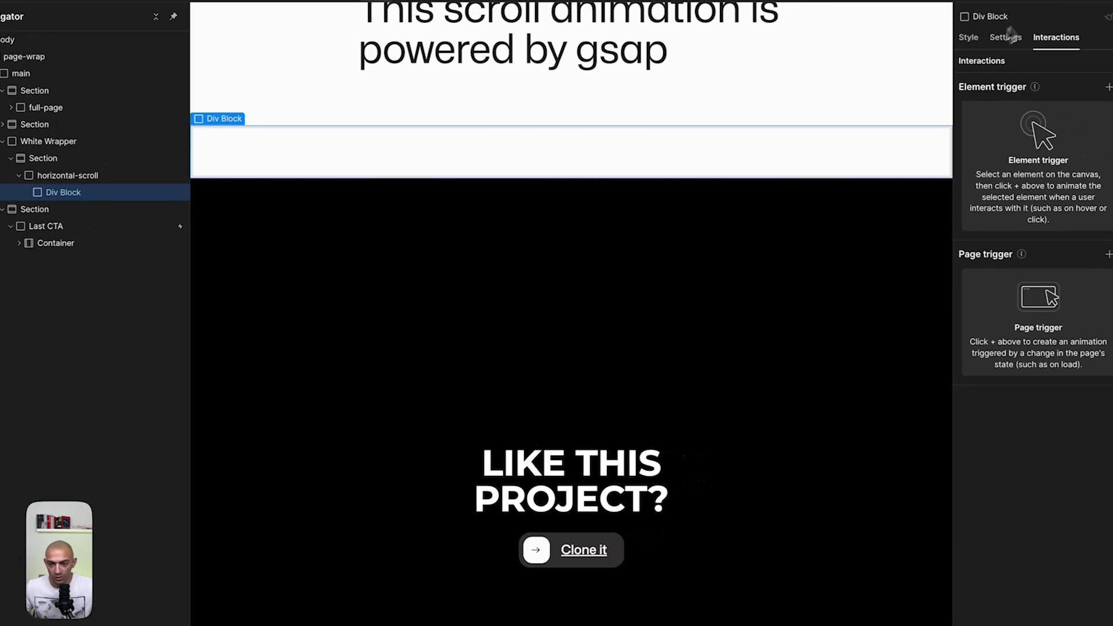
Step: Assign the class "wrapper" to the new div block
left_click(1008, 29)
left_click(1050, 73)
type("wrapper")
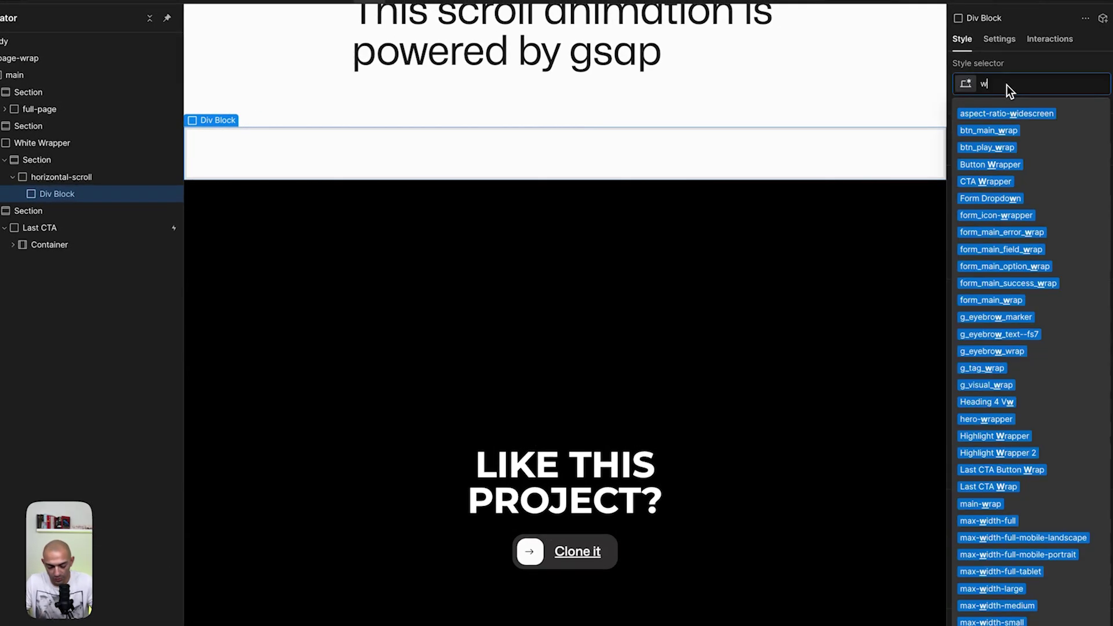
key("Return")
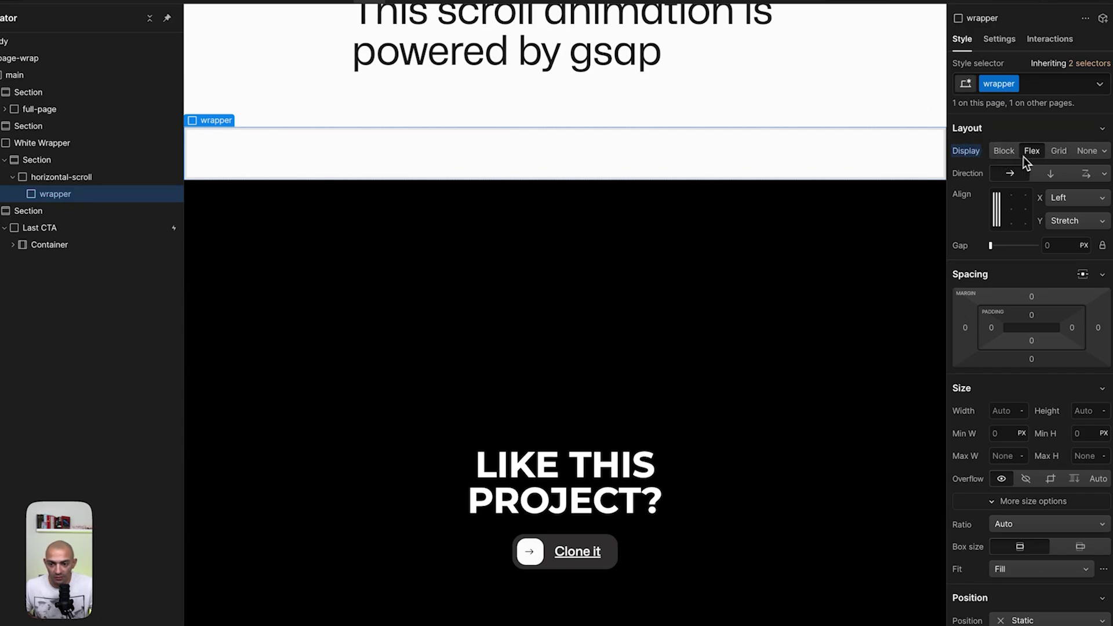
Step: Lay out the wrapper as a horizontal flex row, aligned left with its children stretched vertically
left_click(1009, 173)
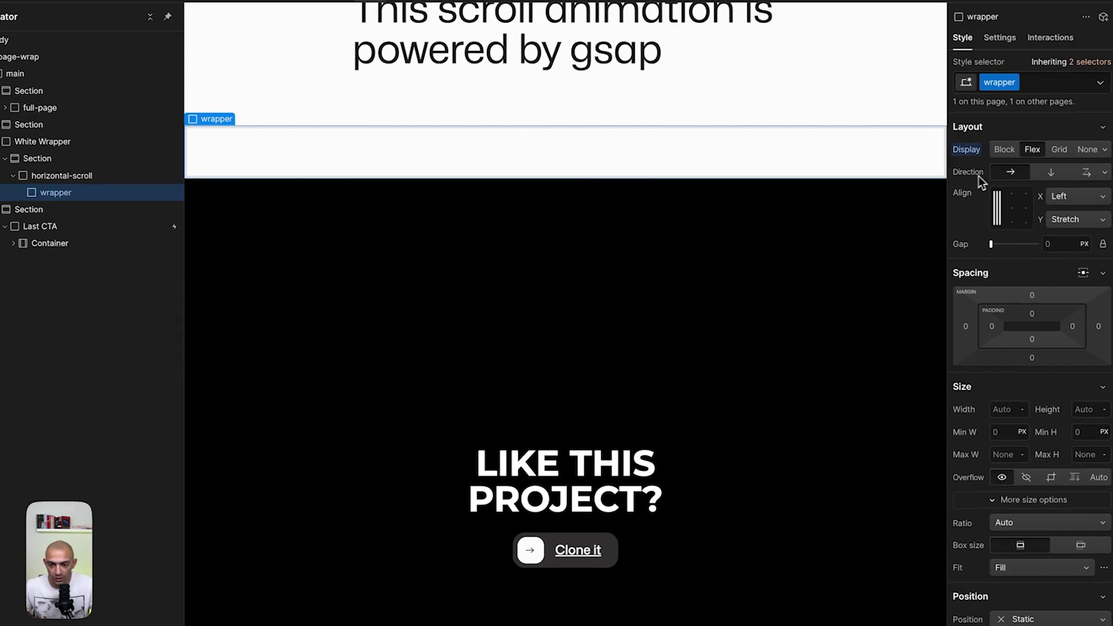
left_click(999, 191)
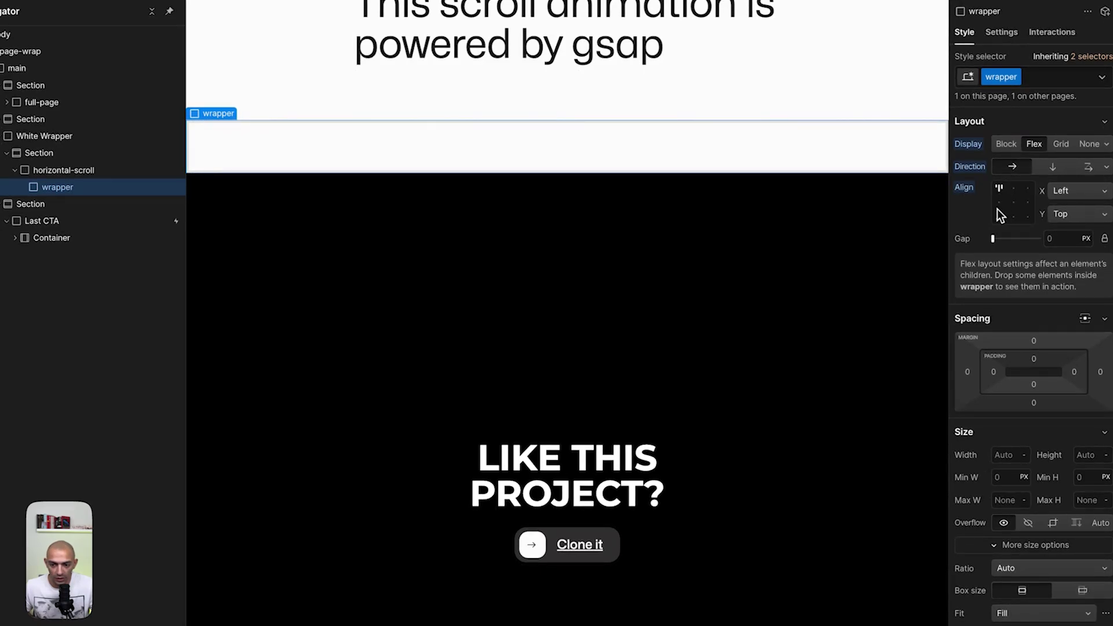
left_click(1061, 215)
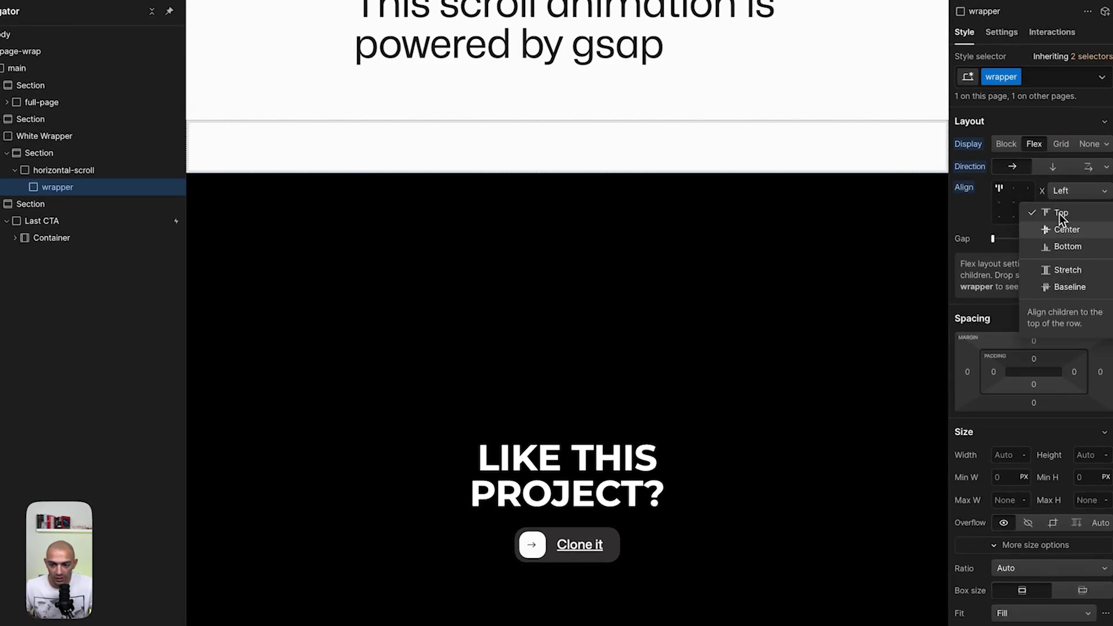
left_click(1065, 270)
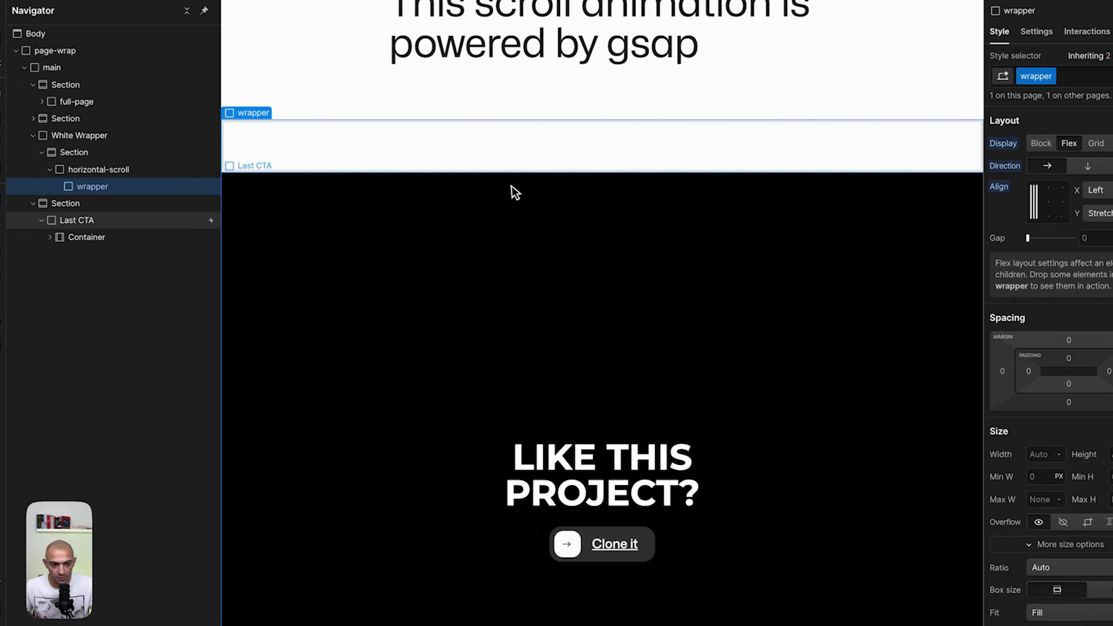
Step: Add a child div block inside the wrapper
scroll(511, 187, "up", 3)
key("a")
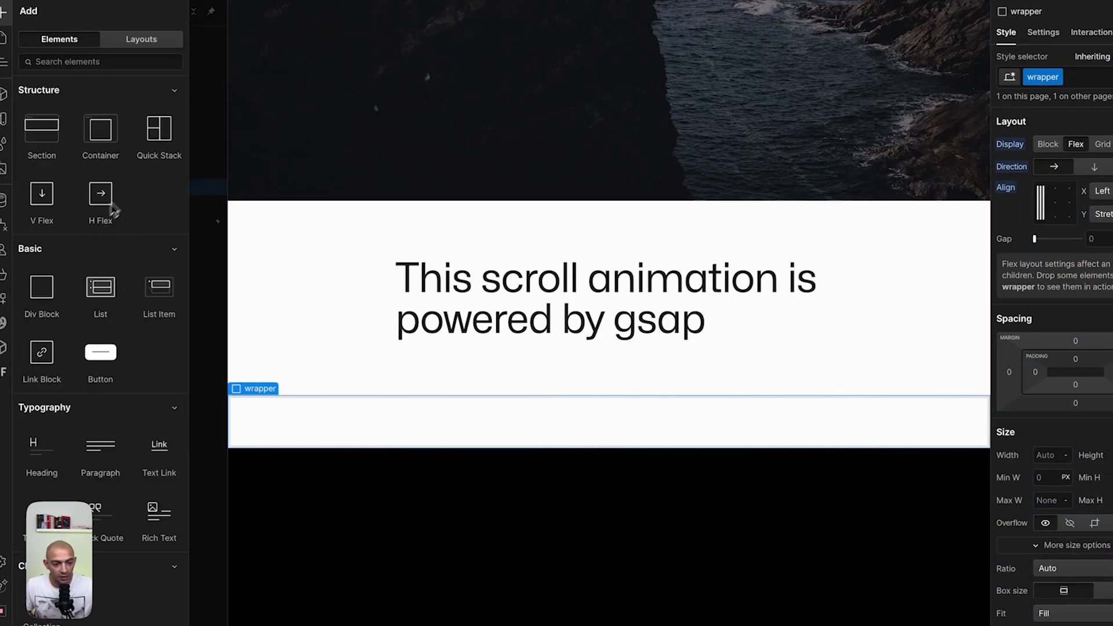
left_click(42, 288)
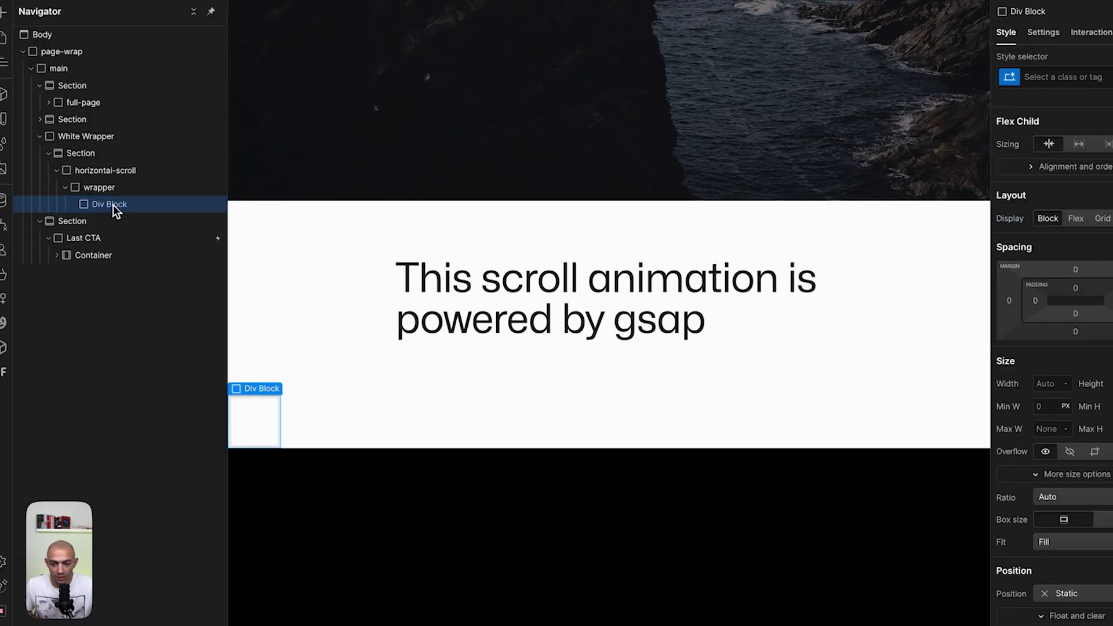
Step: Apply the "sticky" class to the wrapper's child div and size it 100 dvw wide by 100 dvh high
left_click(1050, 81)
type("stic")
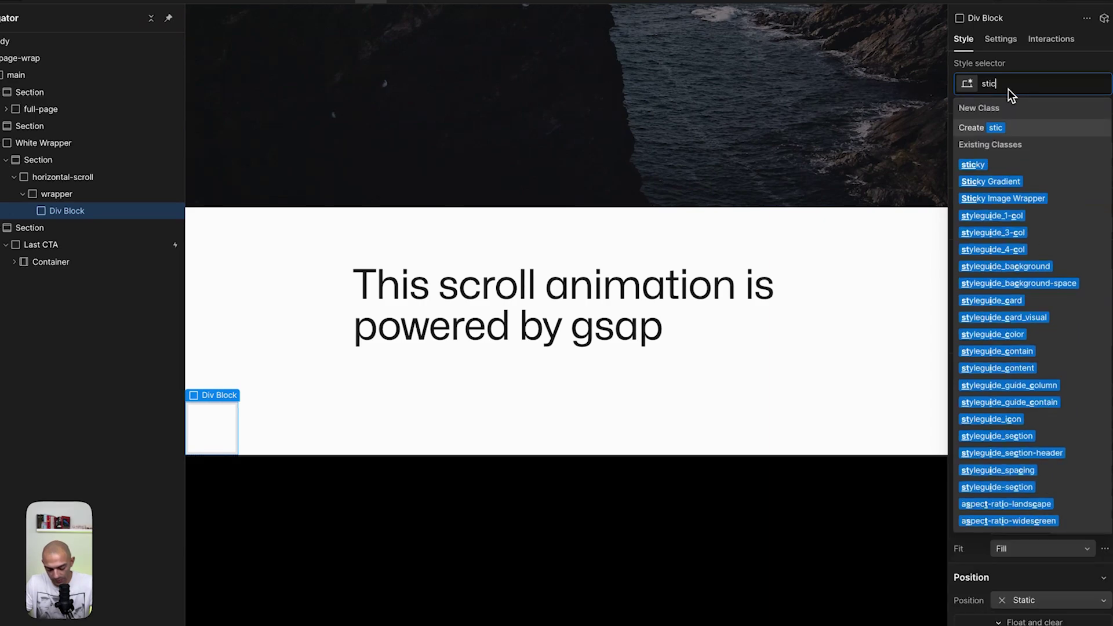
key("Return")
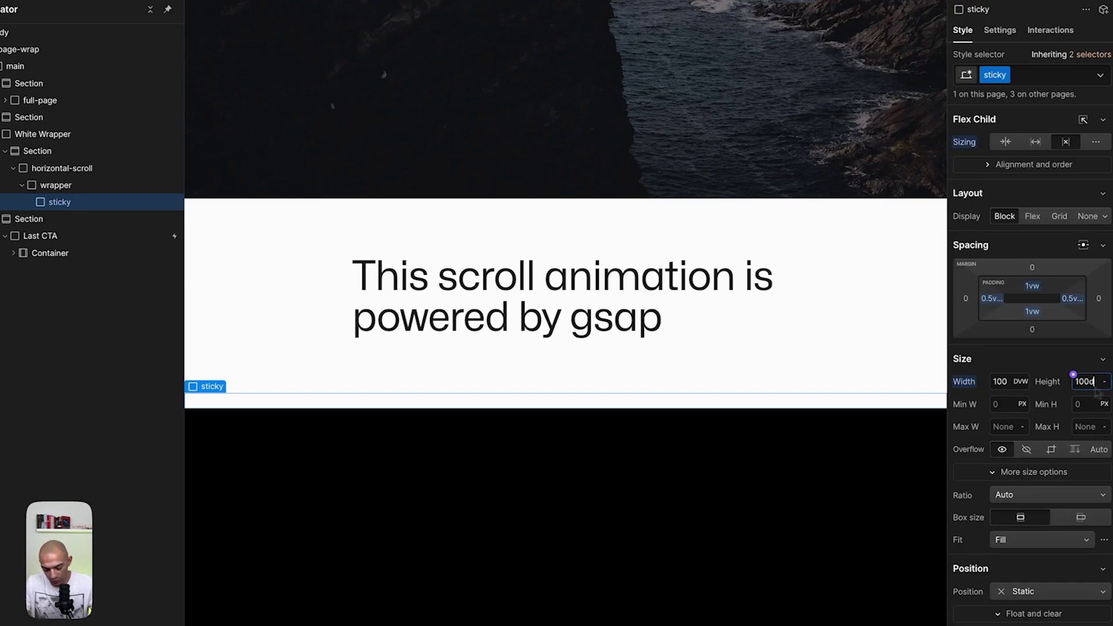
key("Return")
Step: Insert an image element inside the sticky block
scroll(765, 363, "down", 5)
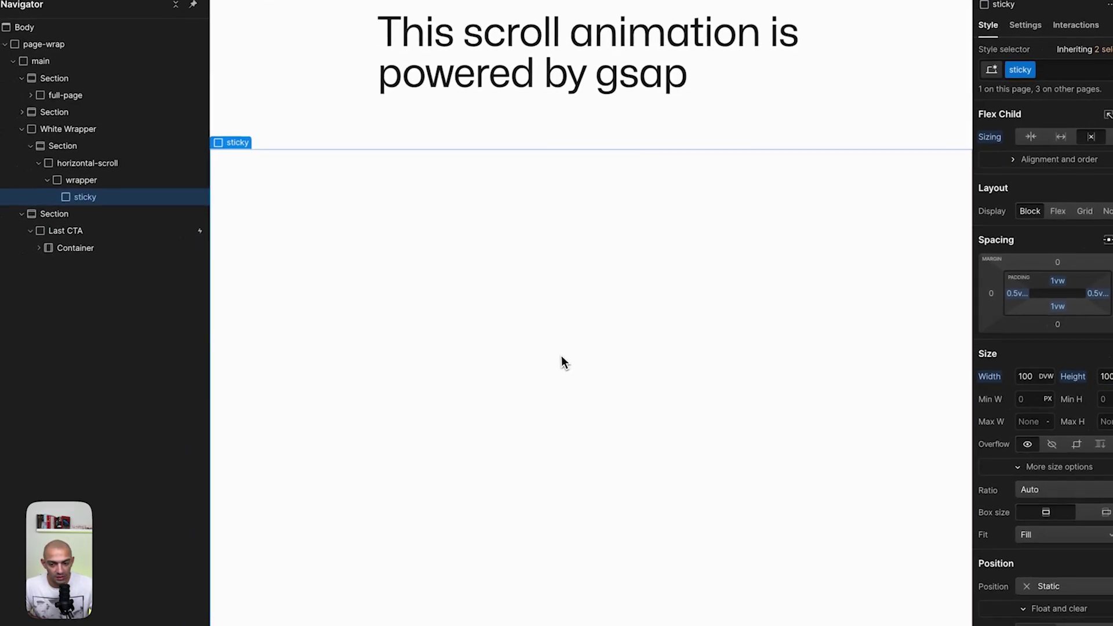
key("a")
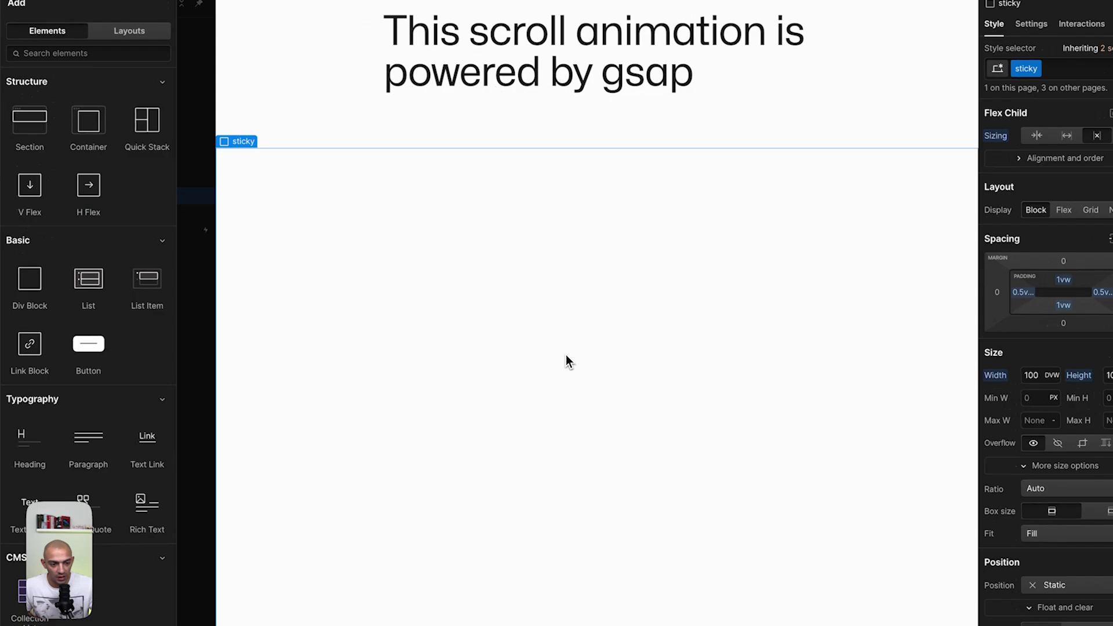
key("ctrl+k")
type("i")
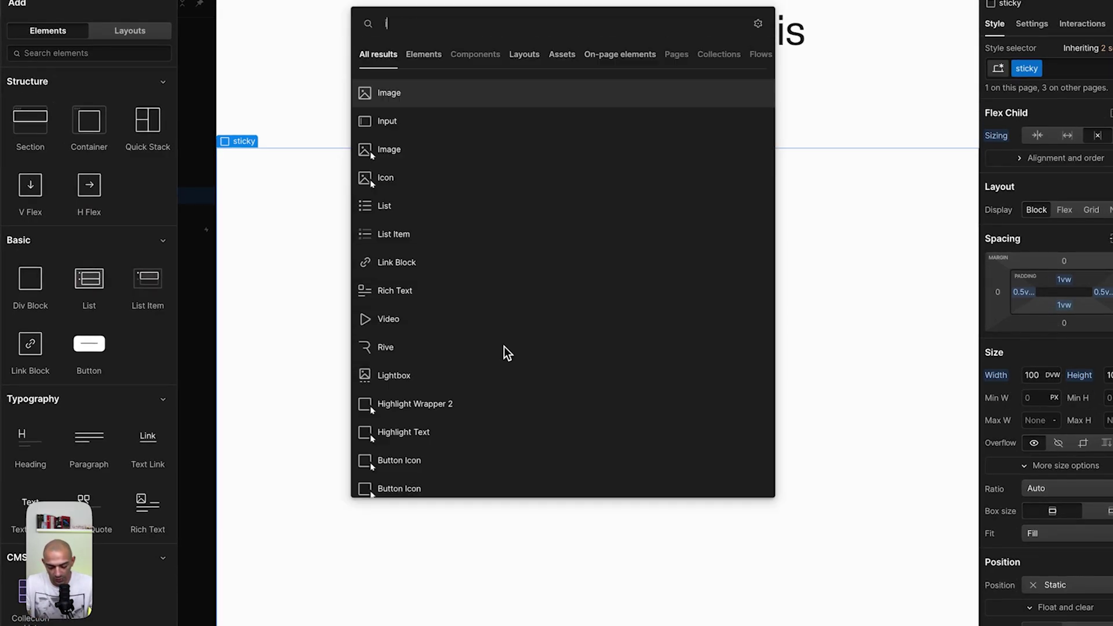
type("mage")
key("Return")
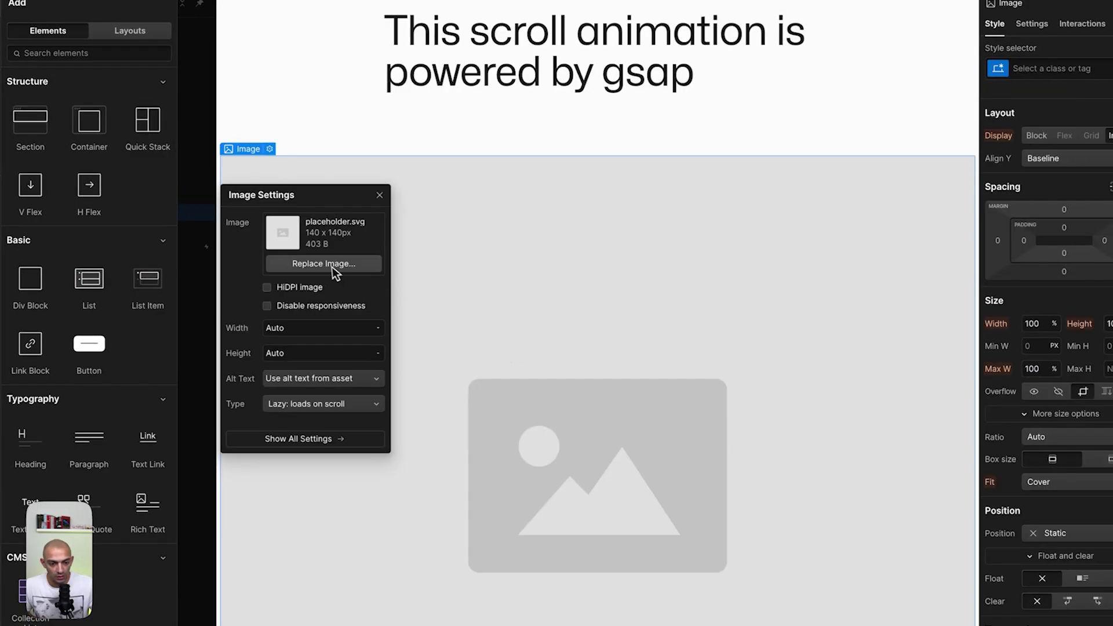
Step: Replace the placeholder image with the asset photo of a traveller with a backpack facing a mountain lake
left_click(330, 271)
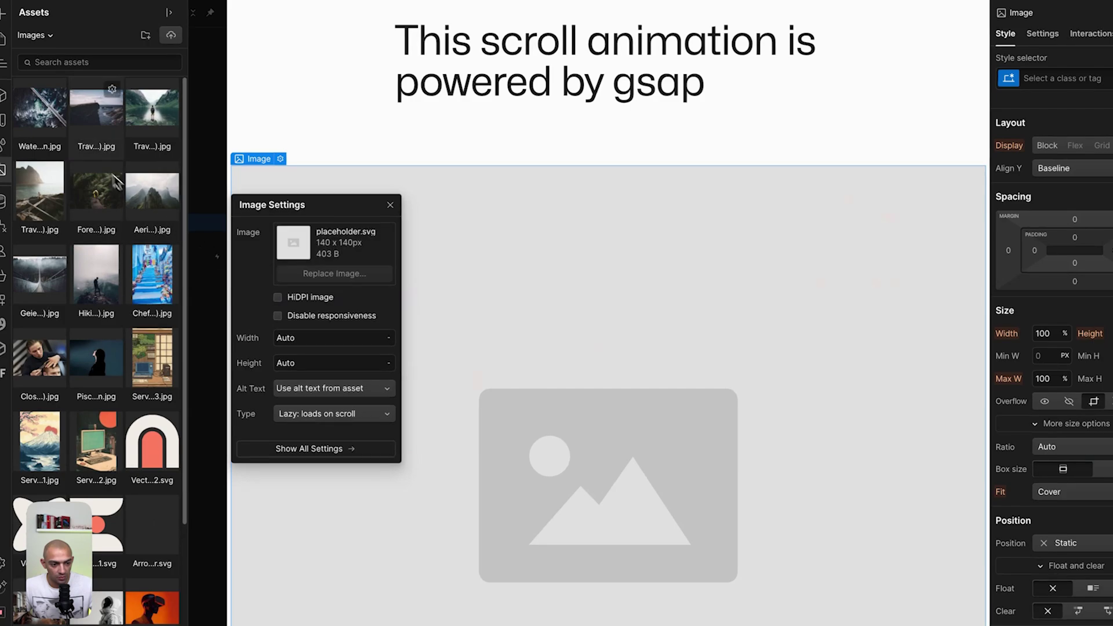
left_click(155, 122)
left_click(591, 231)
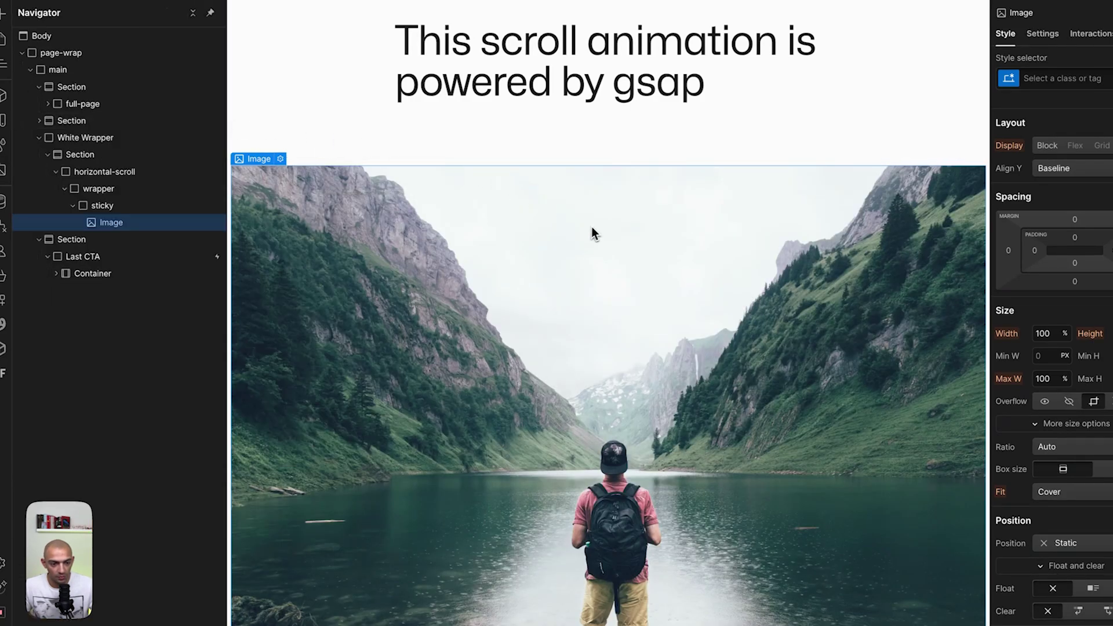
Step: Duplicate the sticky block with its image three times so the wrapper holds four sticky blocks
left_click(116, 208)
scroll(576, 212, "down", 5)
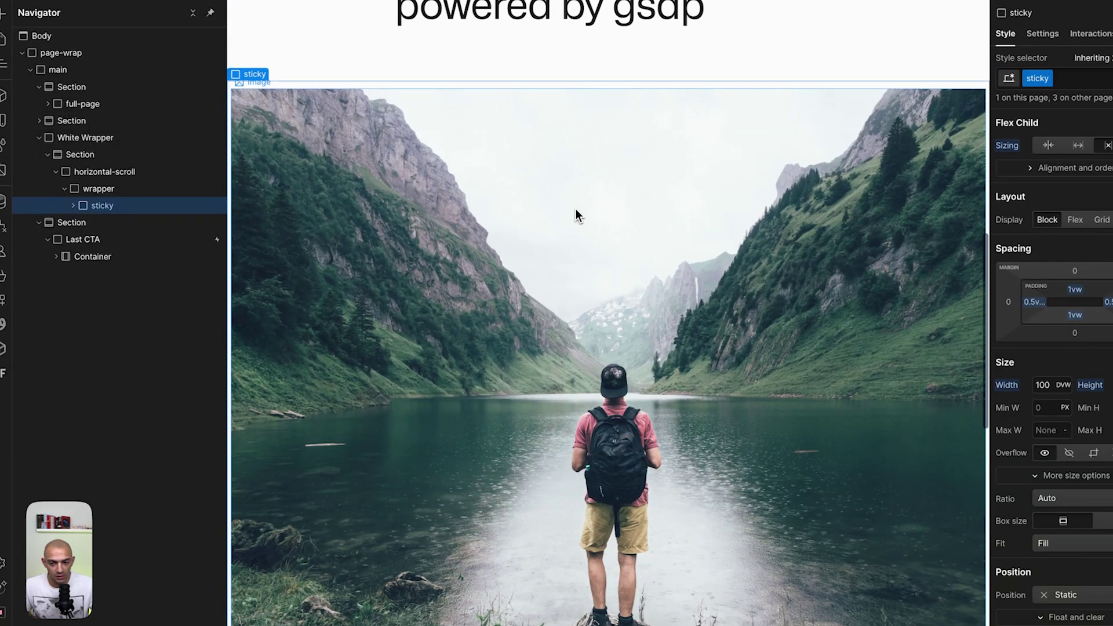
scroll(577, 215, "down", 1)
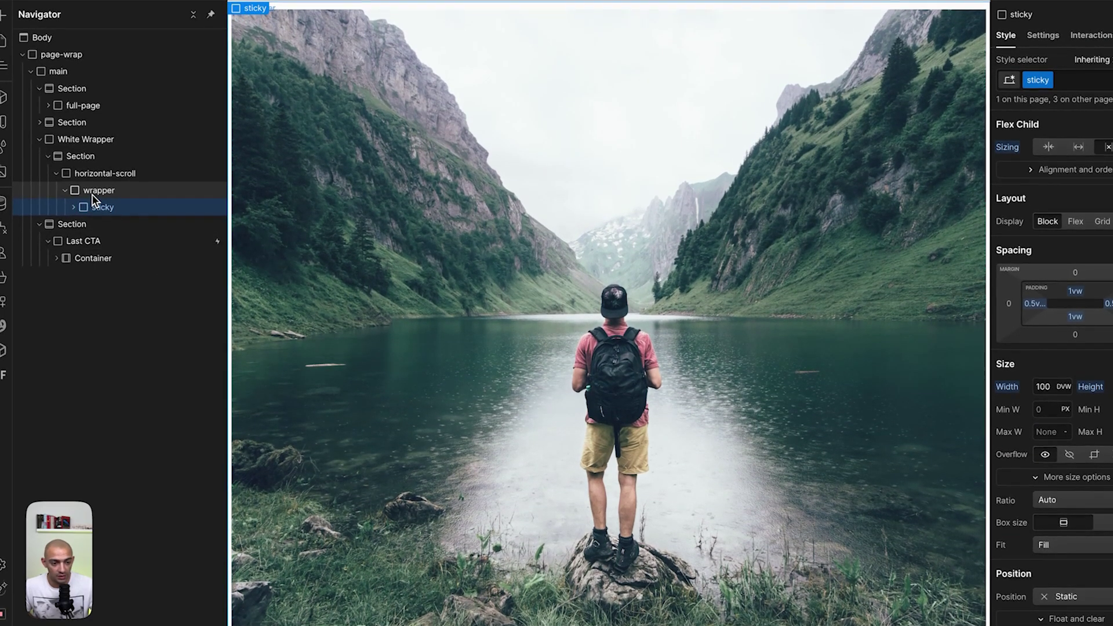
left_click(95, 191)
left_click(96, 210)
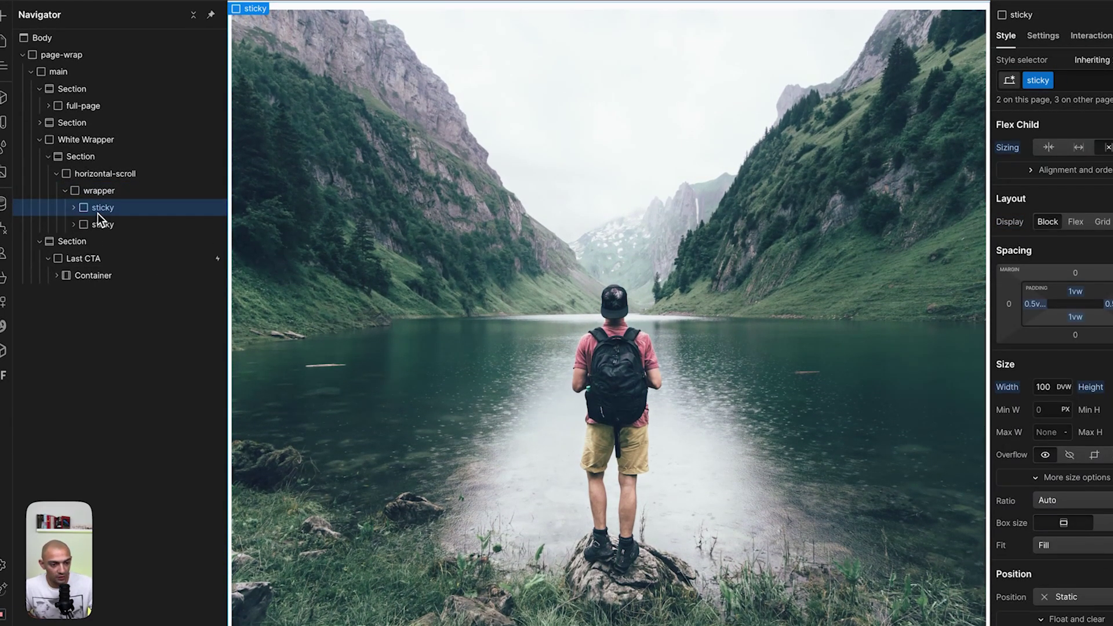
key("ctrl+d")
key("ctrl+d")
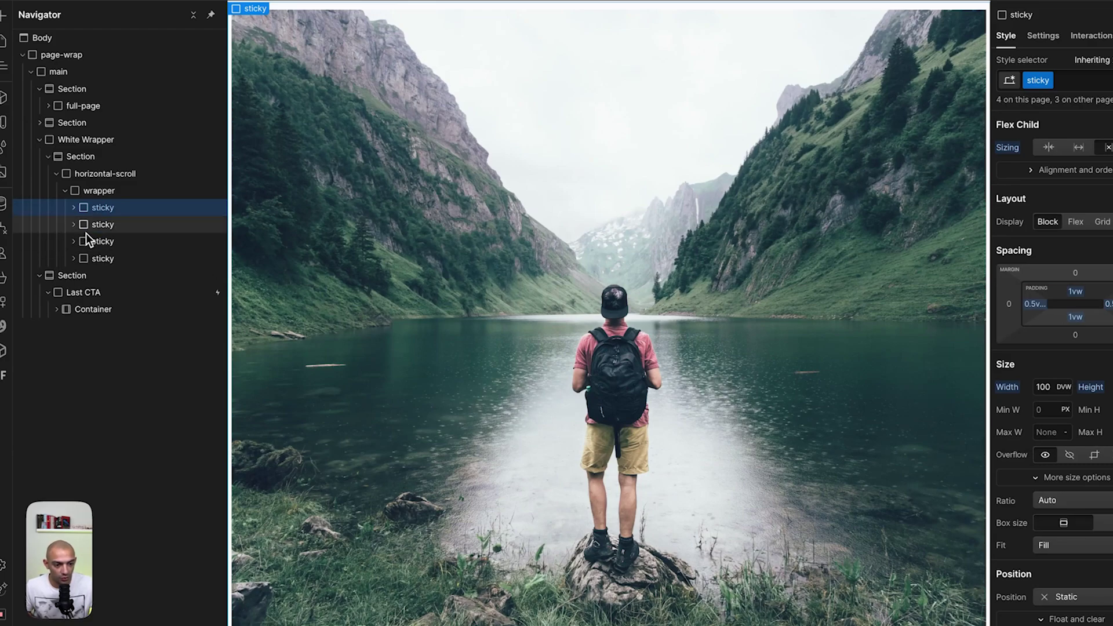
Step: Replace the image in the second sticky block with the Waterfall asset photo
left_click(116, 241)
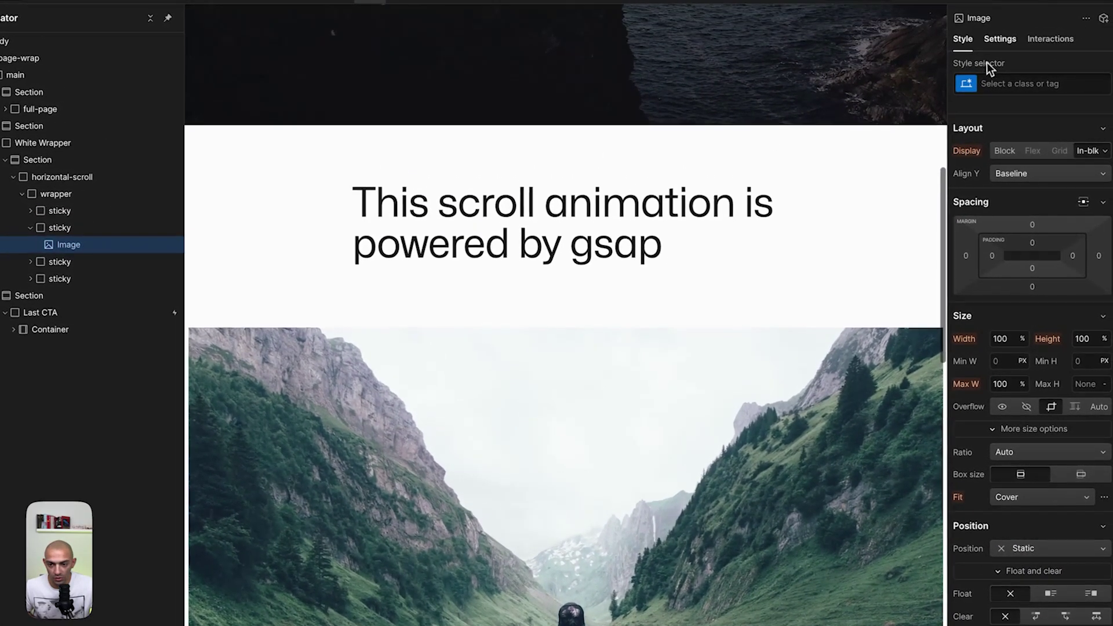
left_click(1038, 46)
left_click(1039, 242)
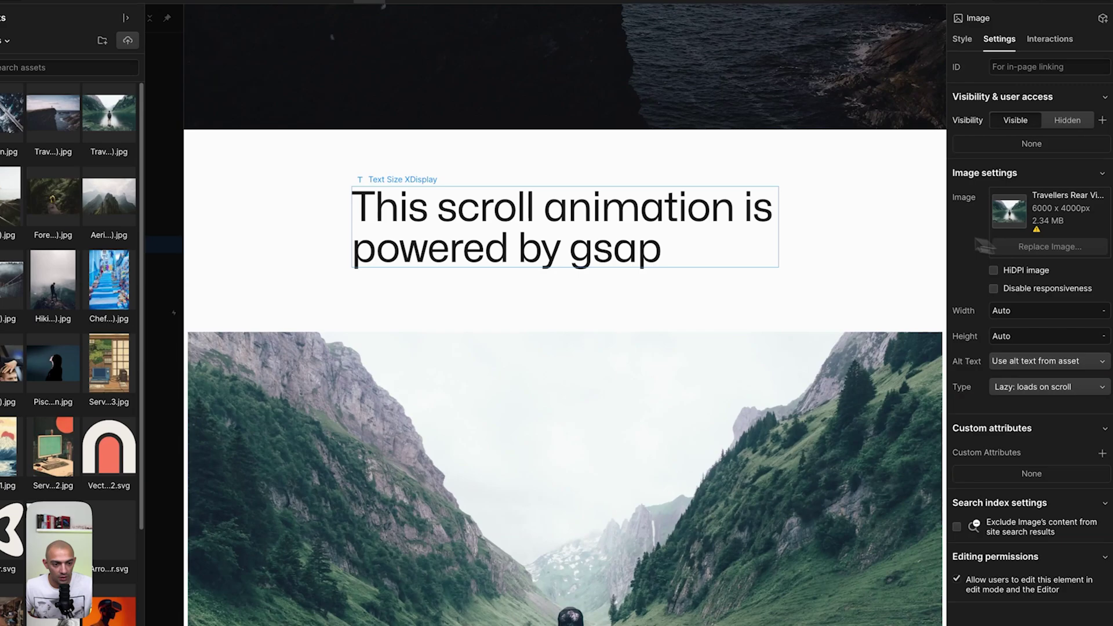
left_click(111, 202)
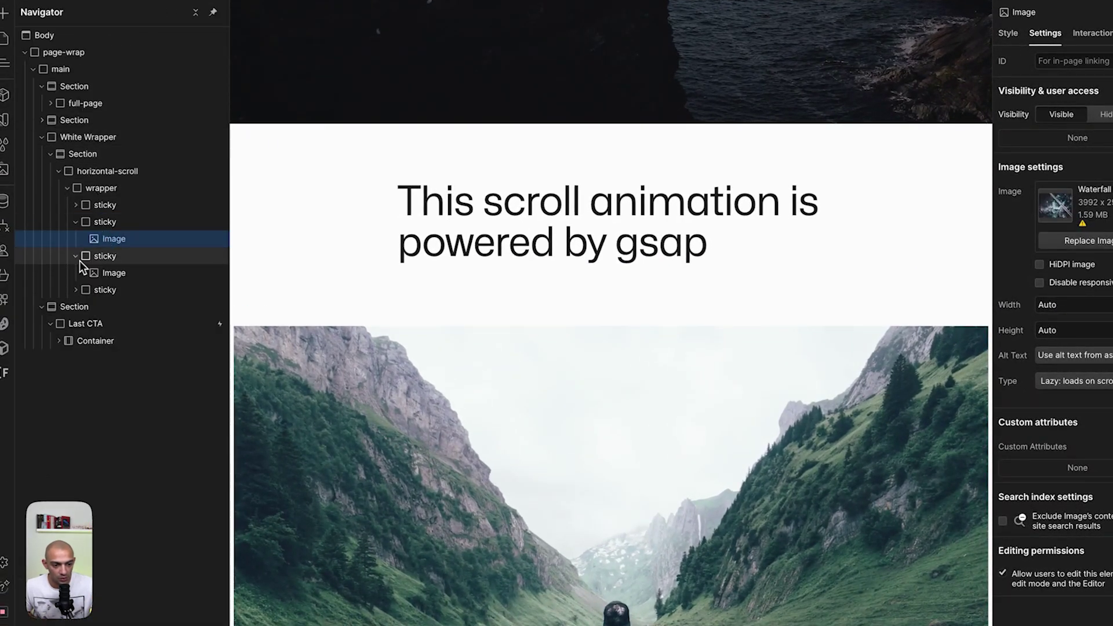
Step: Replace the images in the third and fourth sticky blocks with different photos from the assets
left_click(116, 272)
left_click(1078, 241)
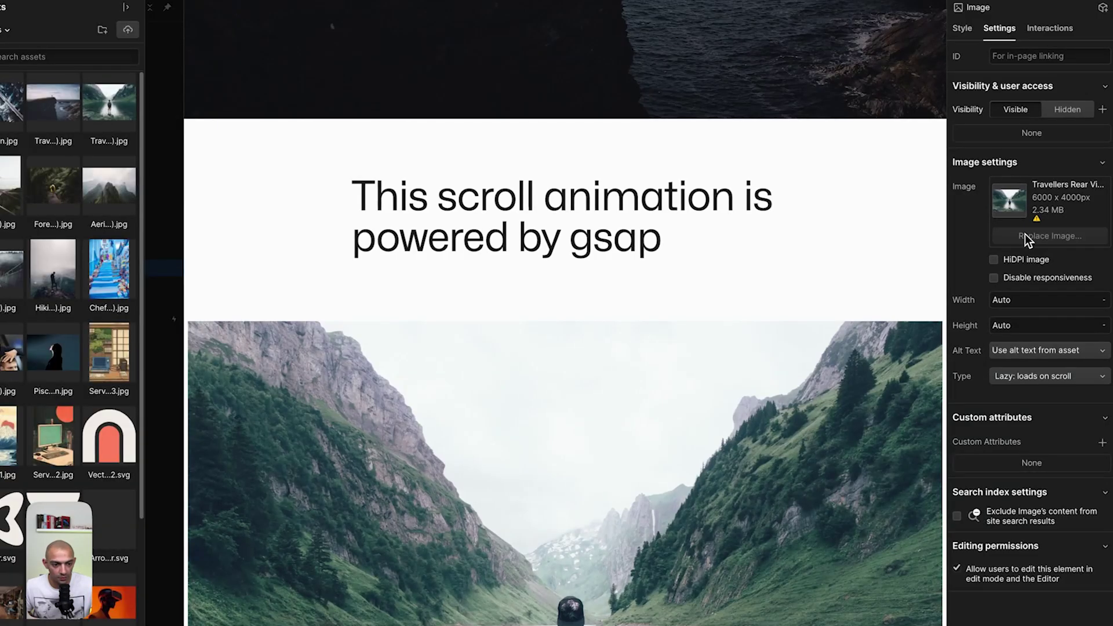
left_click(163, 210)
left_click(99, 302)
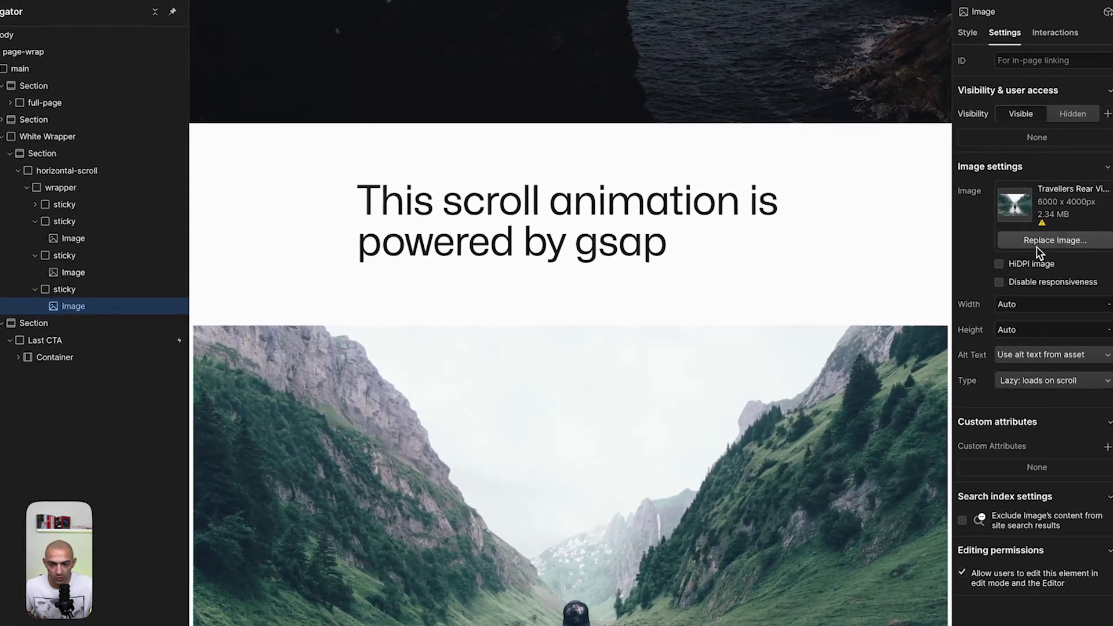
left_click(1079, 236)
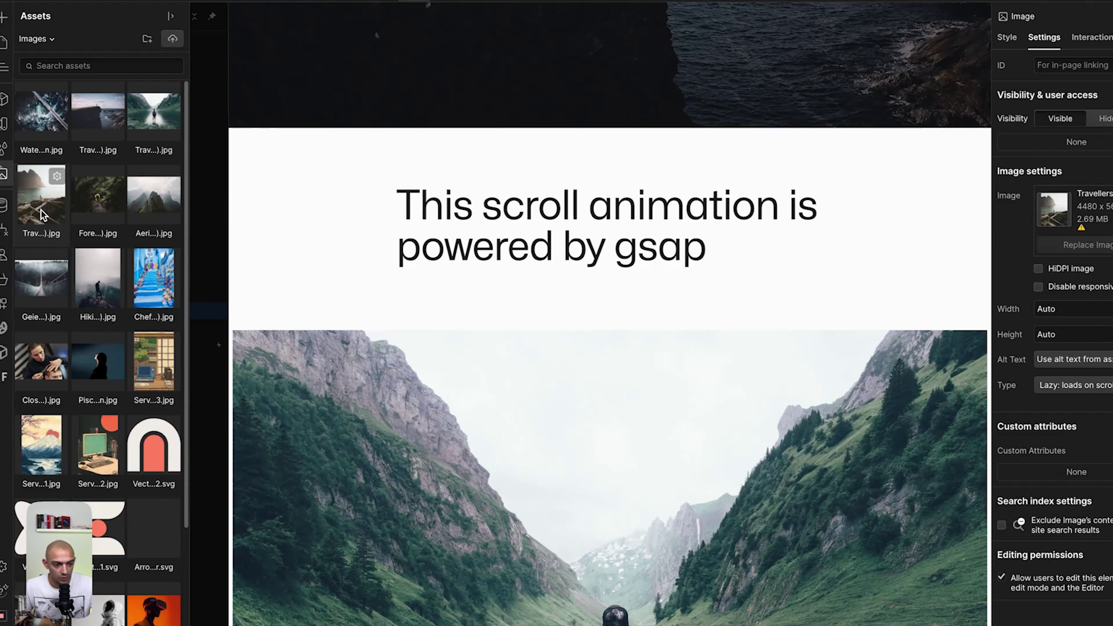
left_click(40, 210)
Step: Examine how the wrapper's sticky image blocks line up horizontally on the canvas
left_click(110, 185)
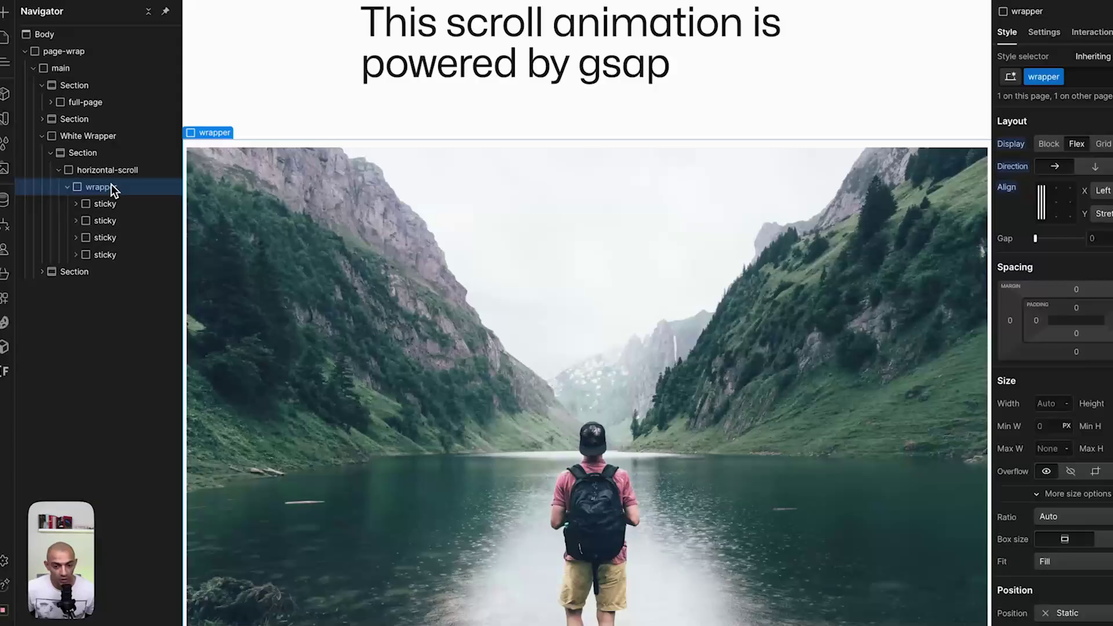
scroll(544, 272, "right", 8)
scroll(547, 272, "up", 3)
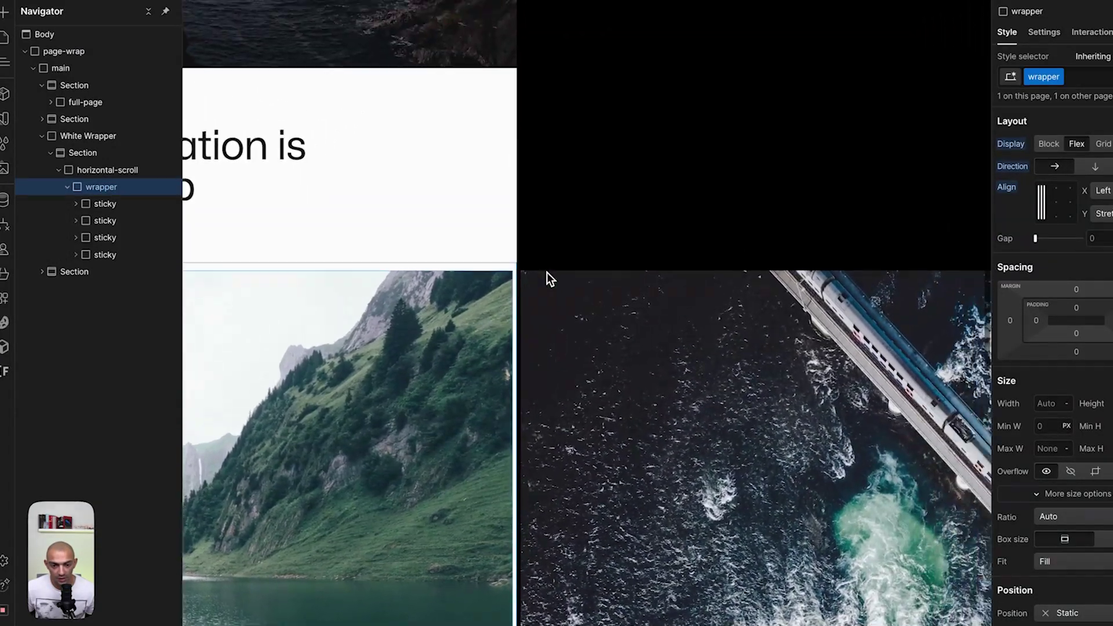
scroll(527, 399, "left", 4)
scroll(526, 400, "down", 2)
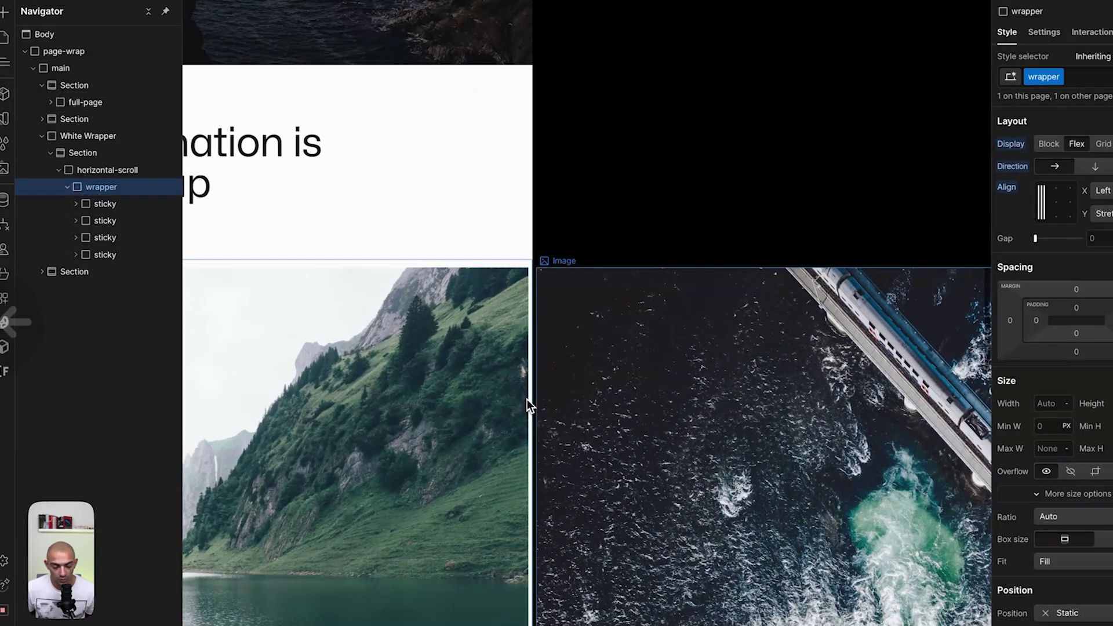
Step: Set the overflow of the page-wrap element to clip and check the page's horizontal fit on the canvas
scroll(527, 399, "down", 2)
scroll(527, 399, "left", 1)
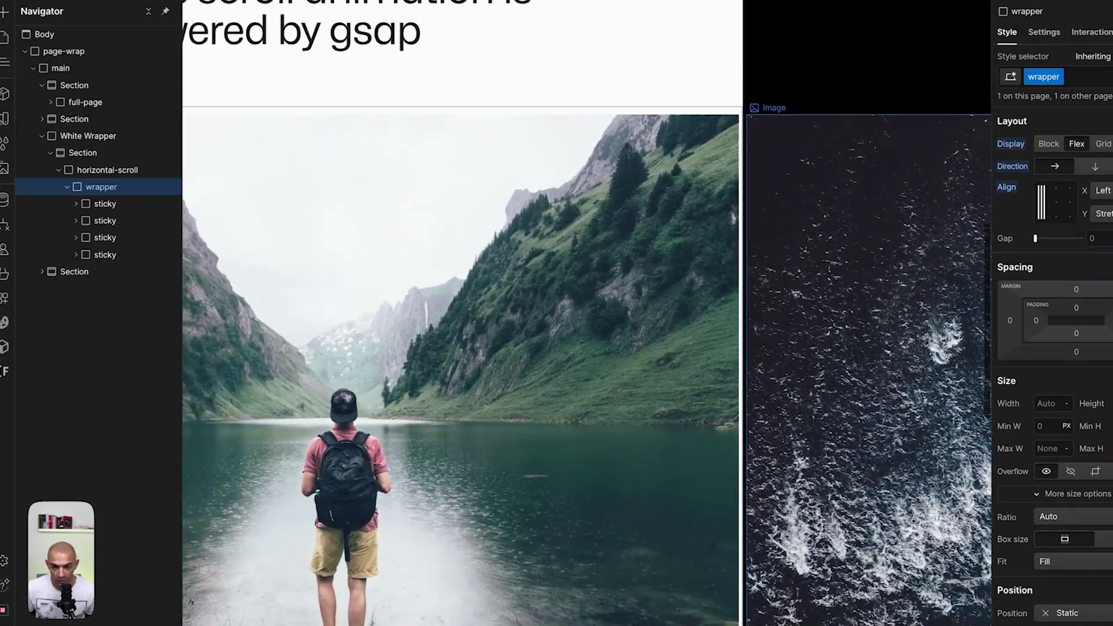
scroll(527, 399, "right", 2)
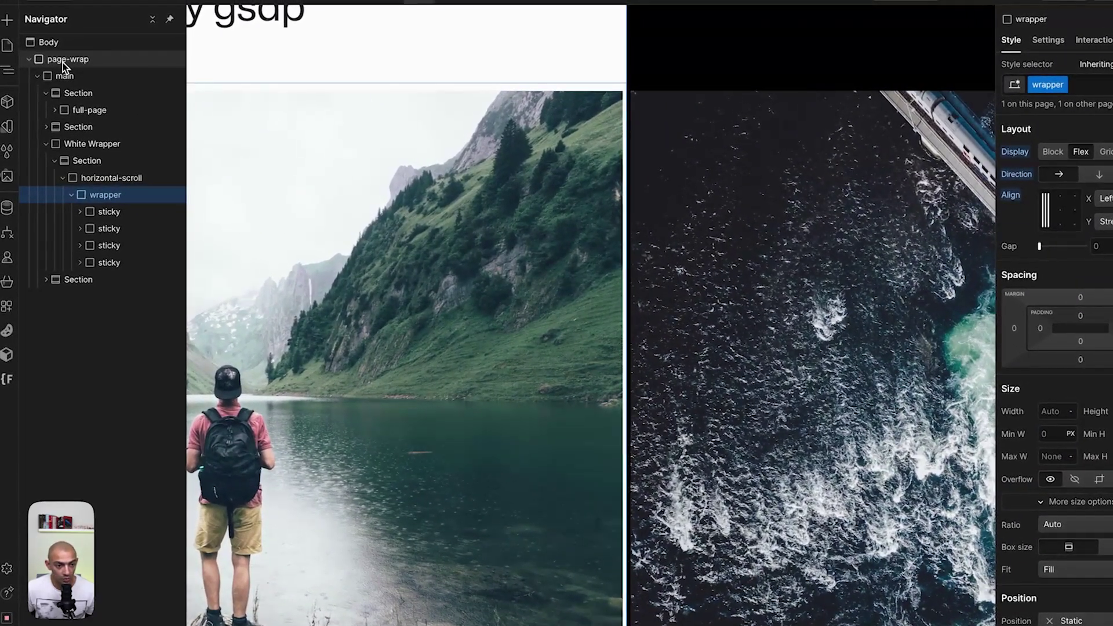
left_click(63, 61)
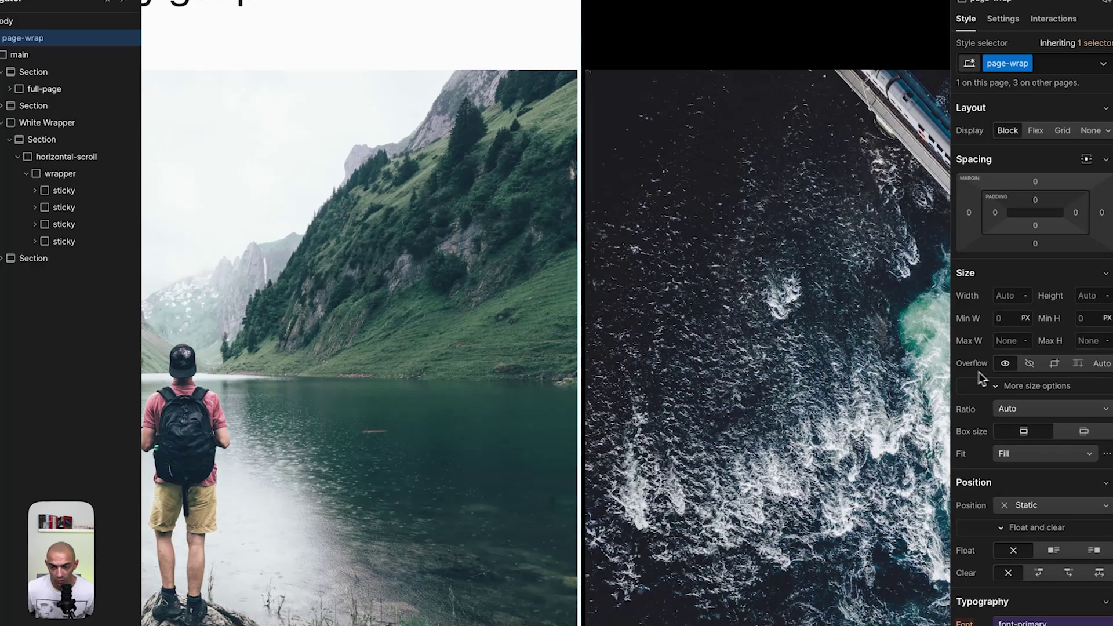
left_click(1055, 370)
scroll(828, 341, "down", 10)
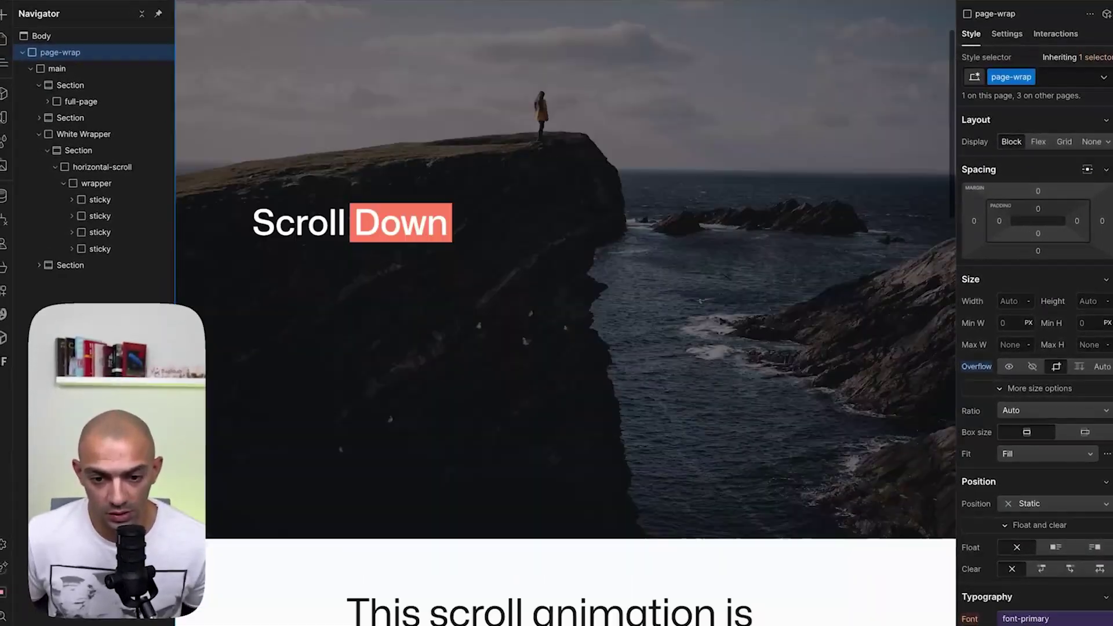
scroll(565, 313, "up", 2)
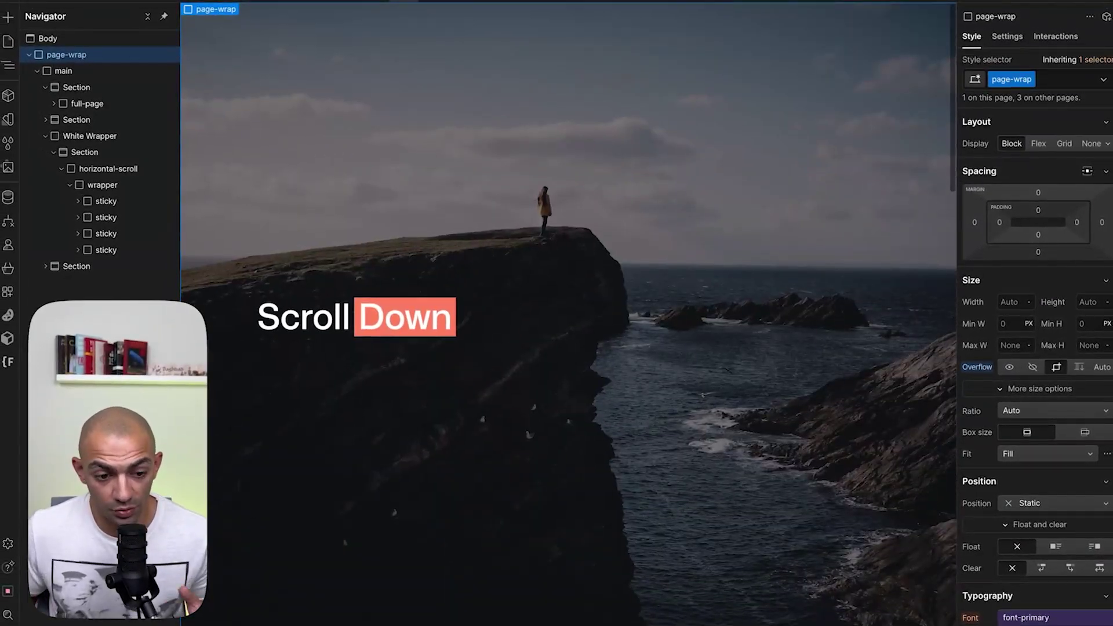
scroll(568, 313, "down", 5)
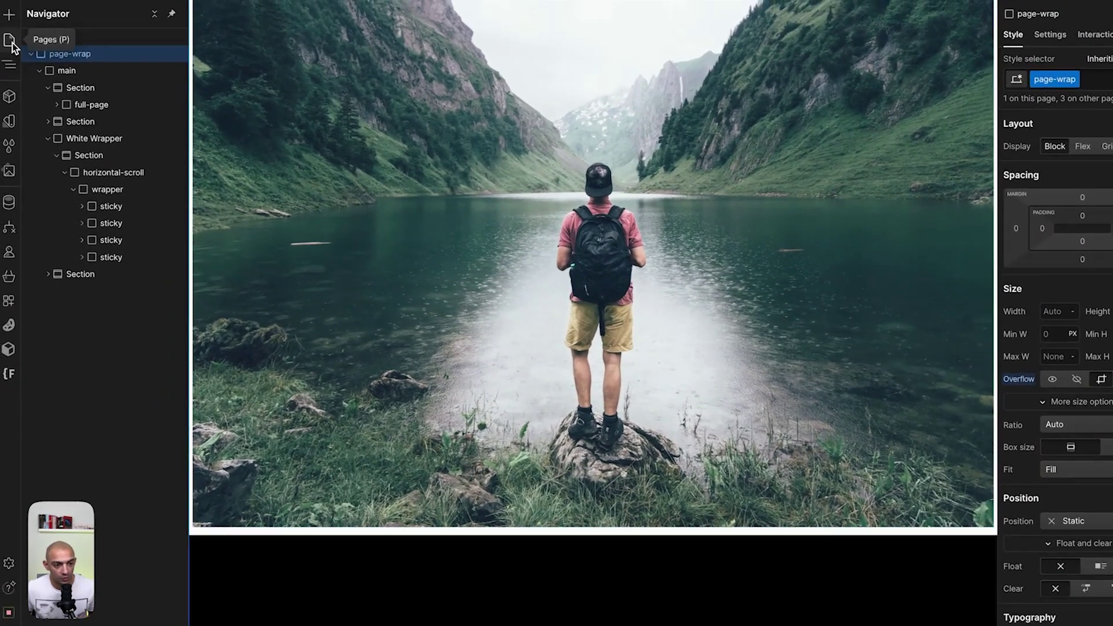
Step: Paste the GSAP 3.12.5, ScrollTrigger and horizontal-scroll animation scripts into the Home page's custom code before the </body> tag
left_click(1, 37)
left_click(174, 89)
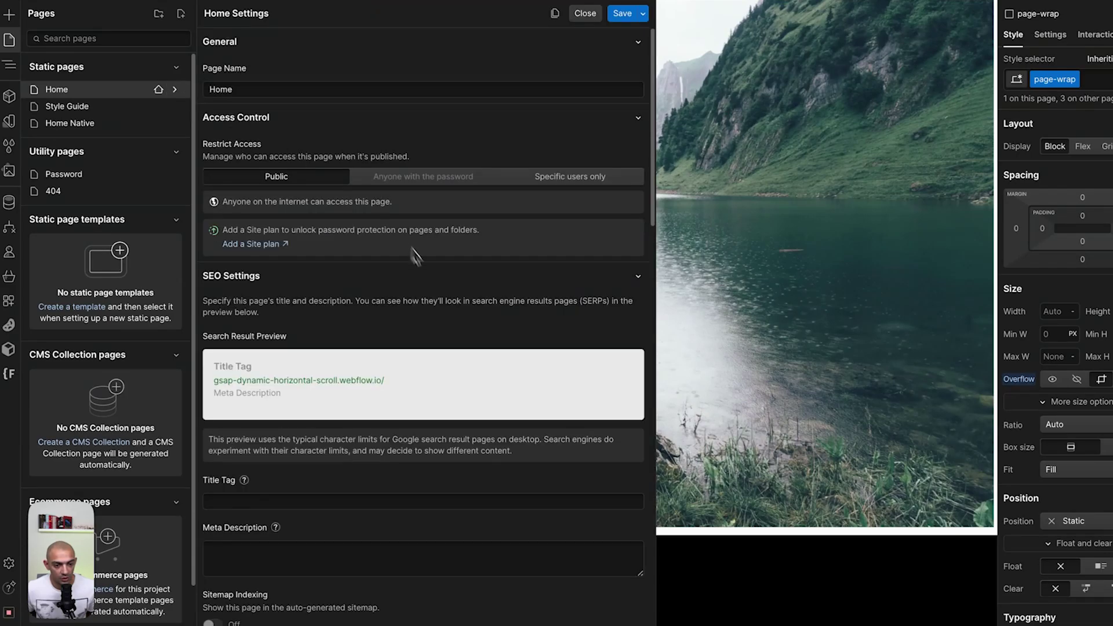
scroll(438, 344, "down", 15)
left_click(421, 356)
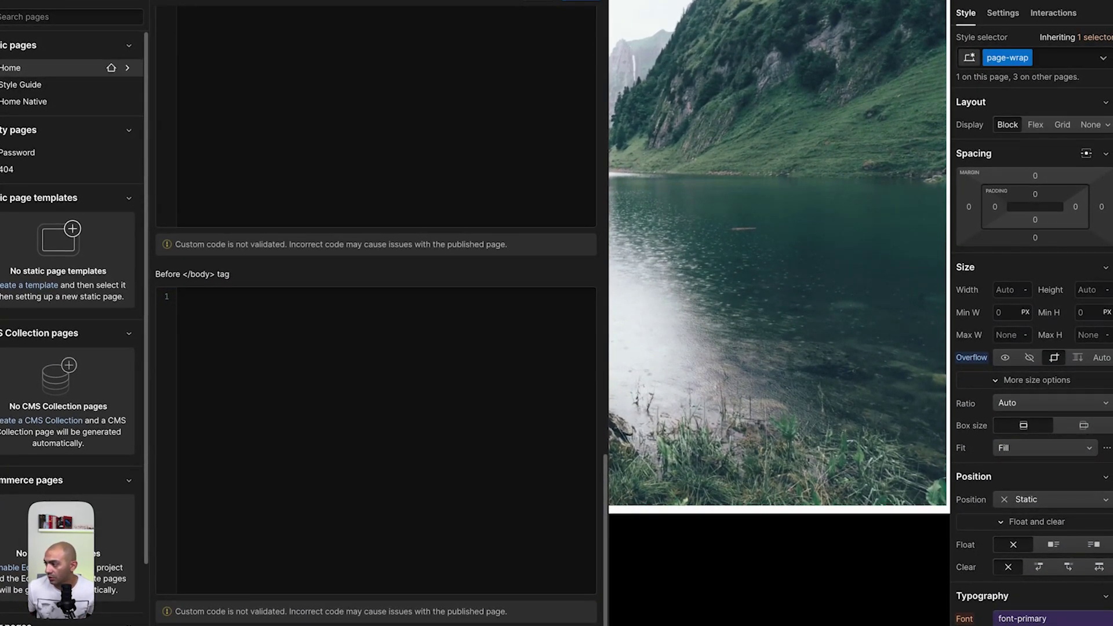
left_click(302, 342)
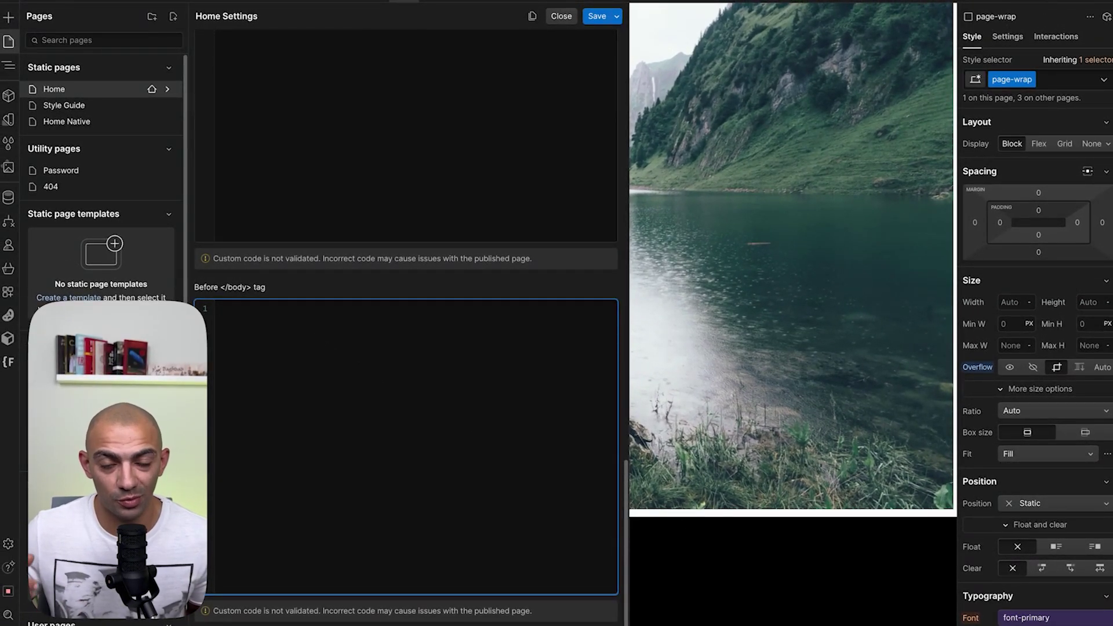
key("ctrl+v")
scroll(460, 395, "up", 5)
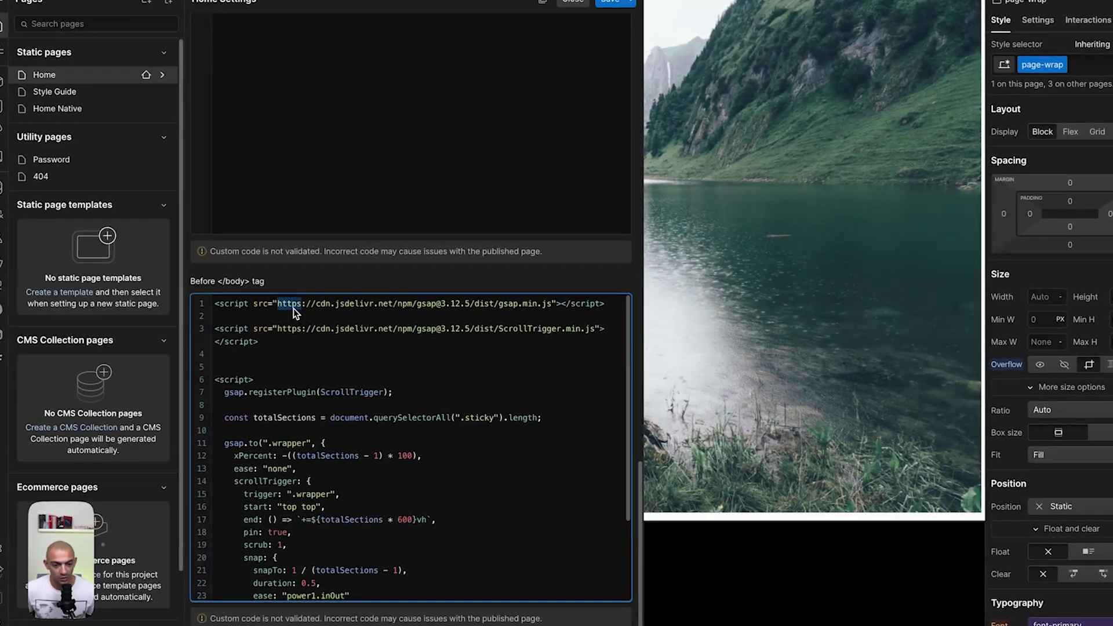
Step: Examine the pasted code: the ScrollTrigger import, plugin registration, .sticky section count, .wrapper tween, and its scroll and snap settings
triple_click(272, 333)
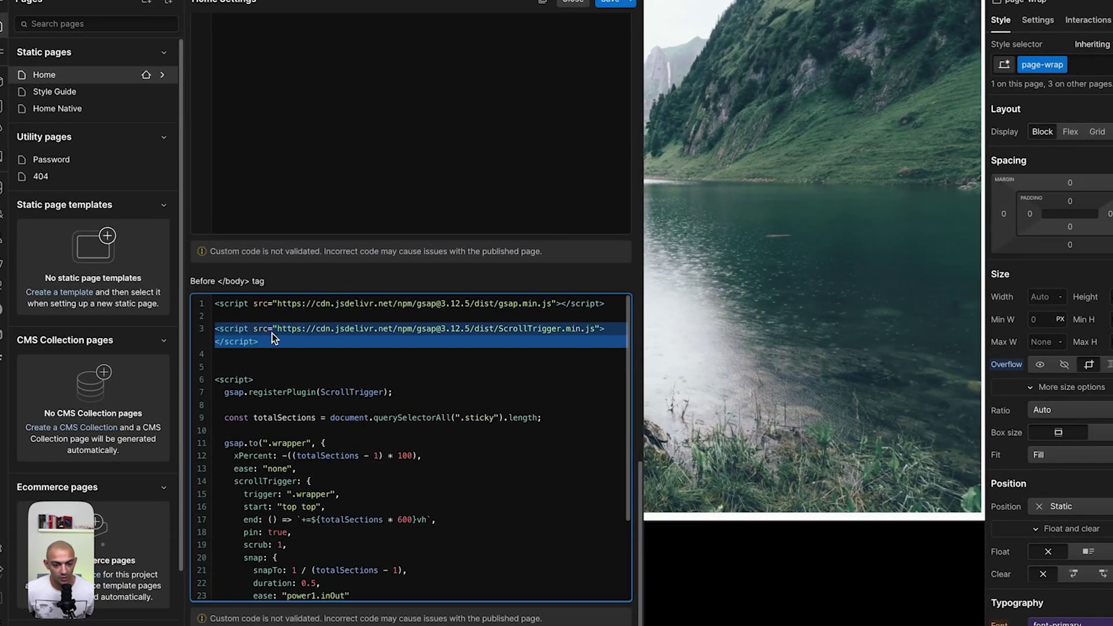
left_click(262, 345)
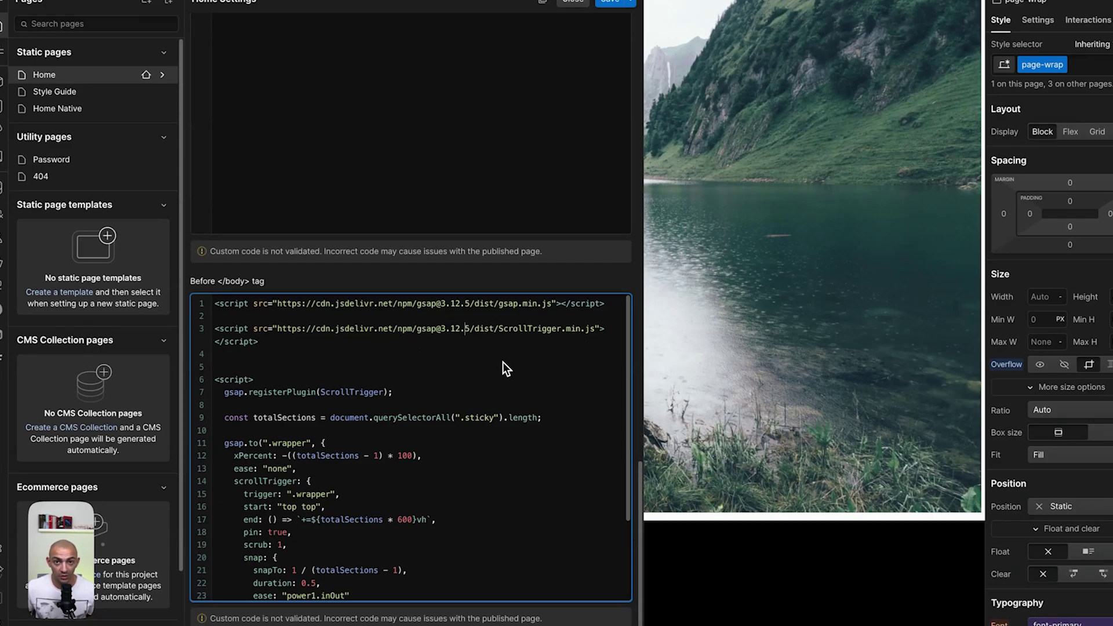
scroll(502, 362, "down", 2)
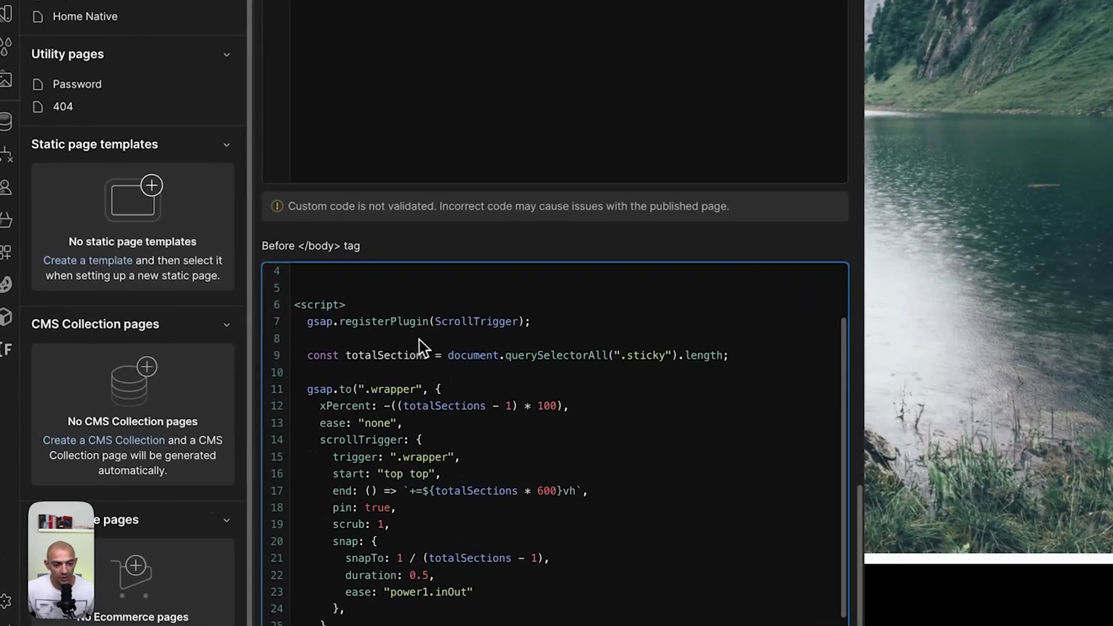
triple_click(450, 321)
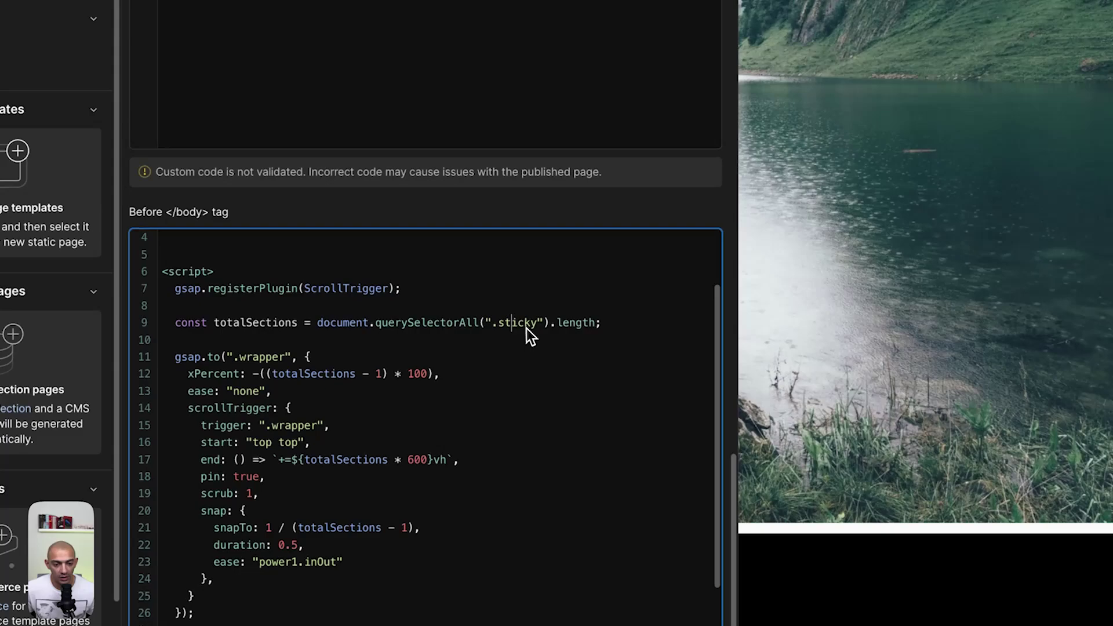
double_click(658, 359)
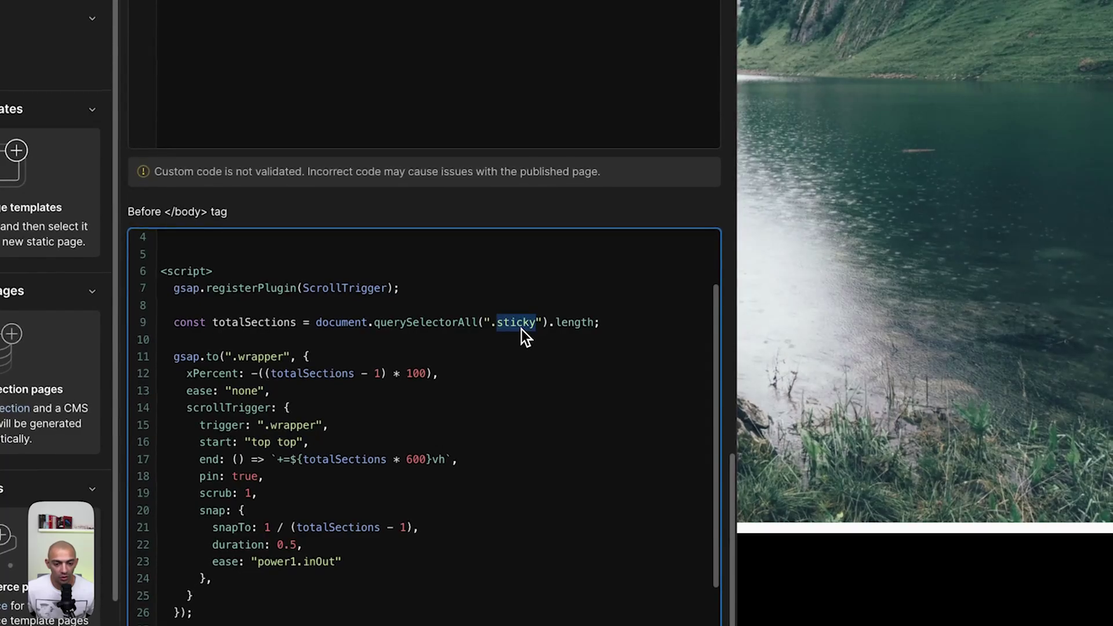
double_click(581, 328)
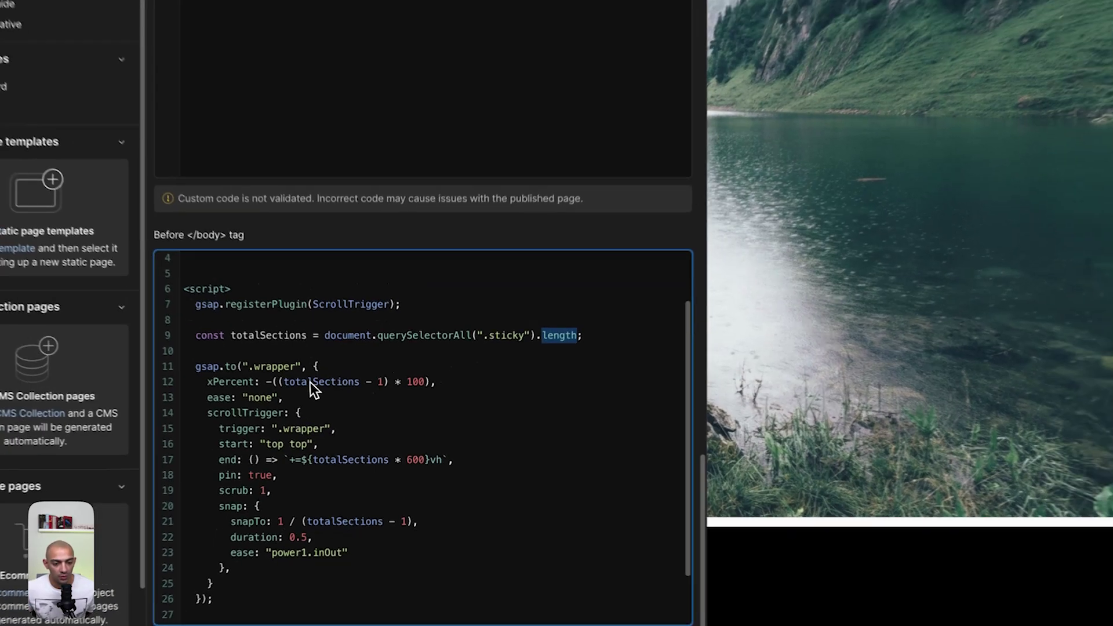
double_click(261, 356)
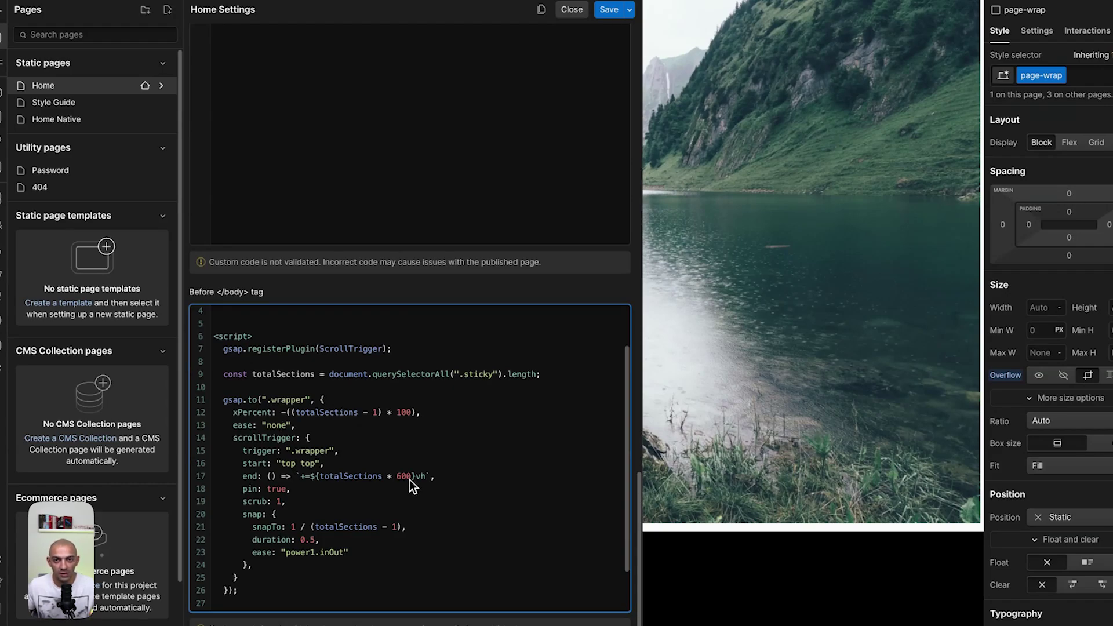
scroll(409, 458, "down", 2)
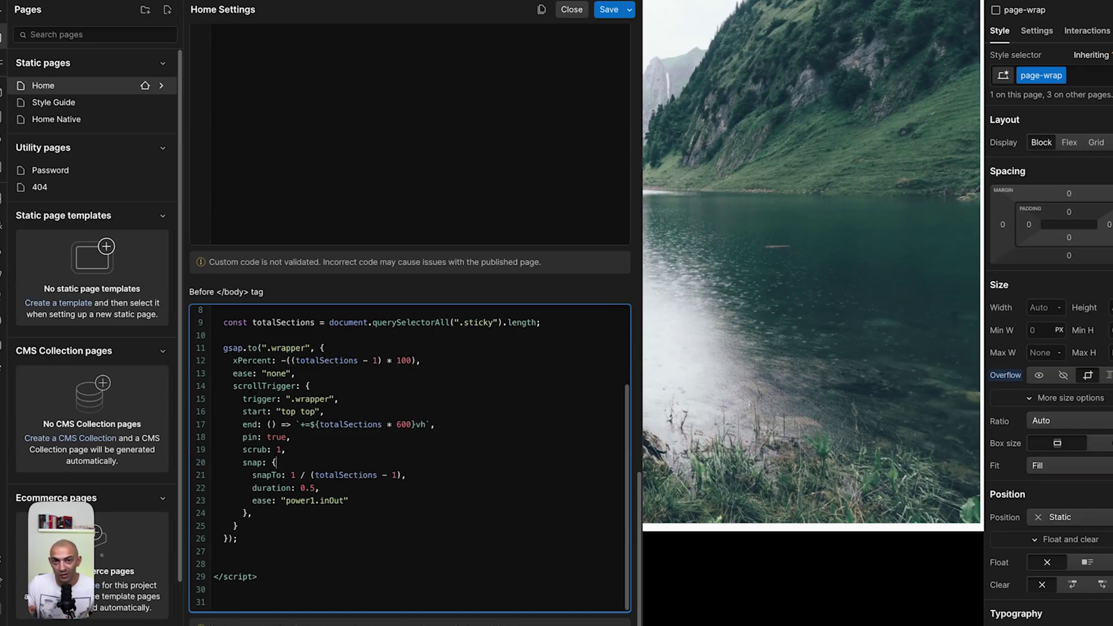
Step: Save the Home page settings and publish the site to its webflow.io staging domain
left_click(613, 14)
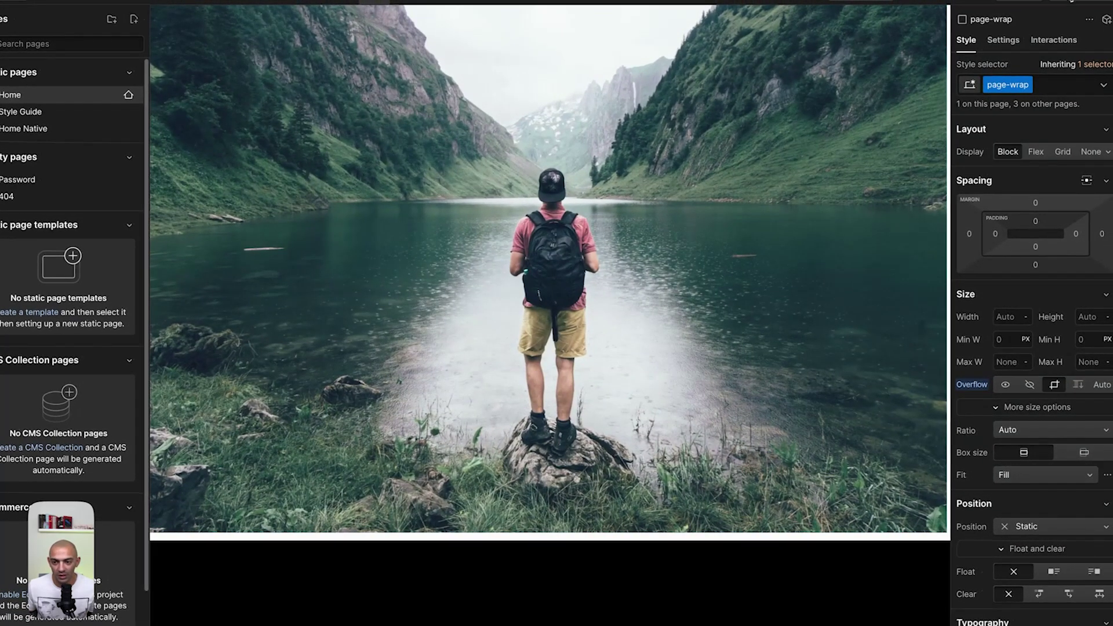
left_click(1082, 2)
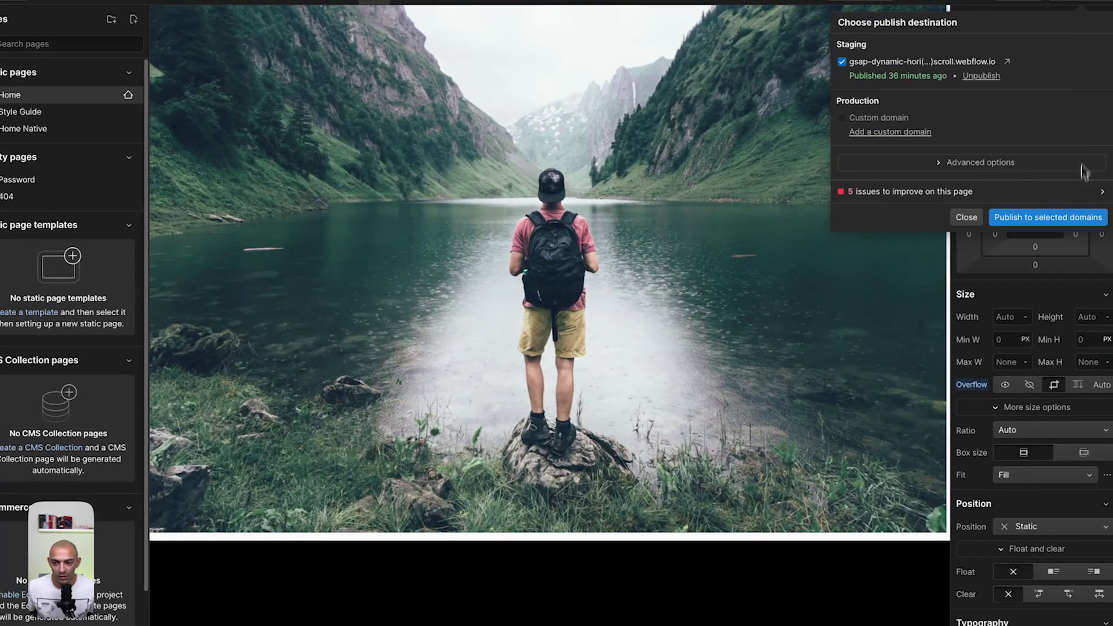
left_click(1058, 216)
left_click(629, 270)
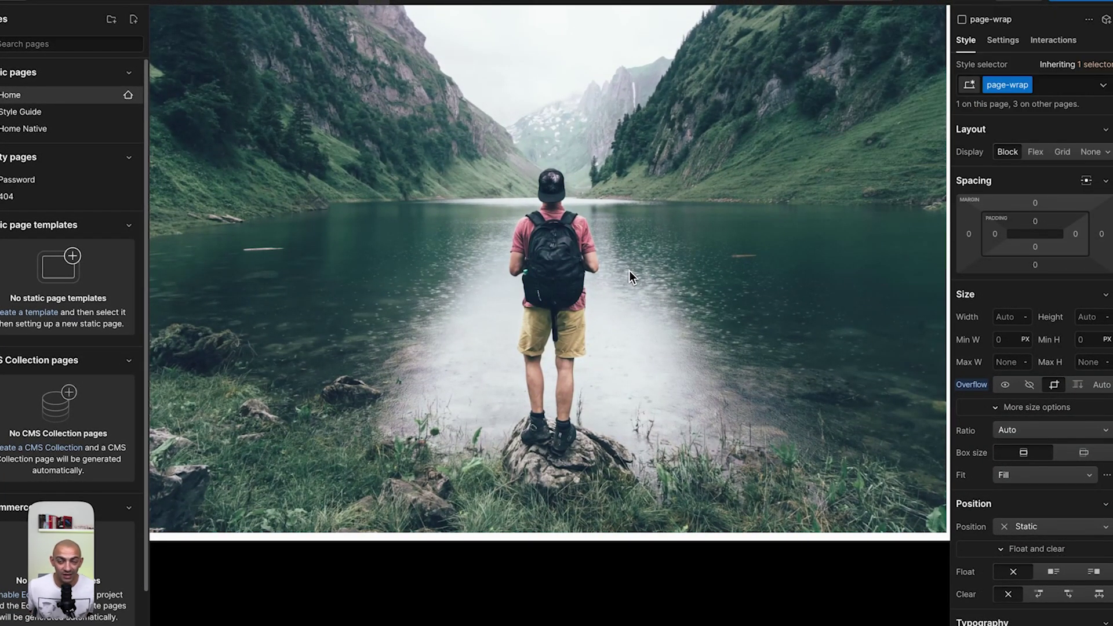
left_click(1089, 8)
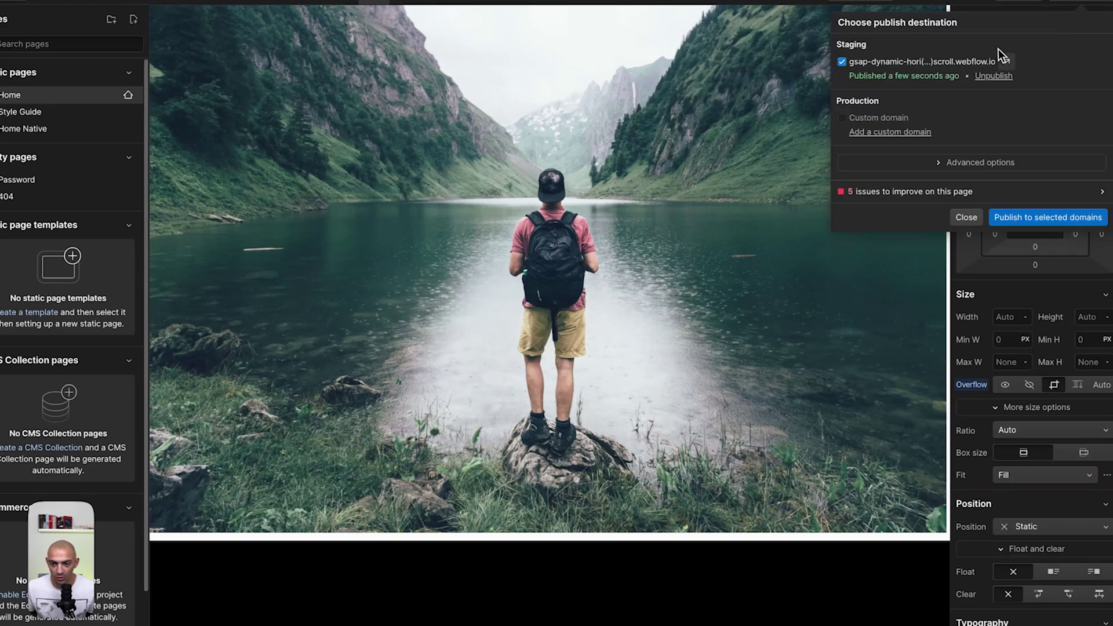